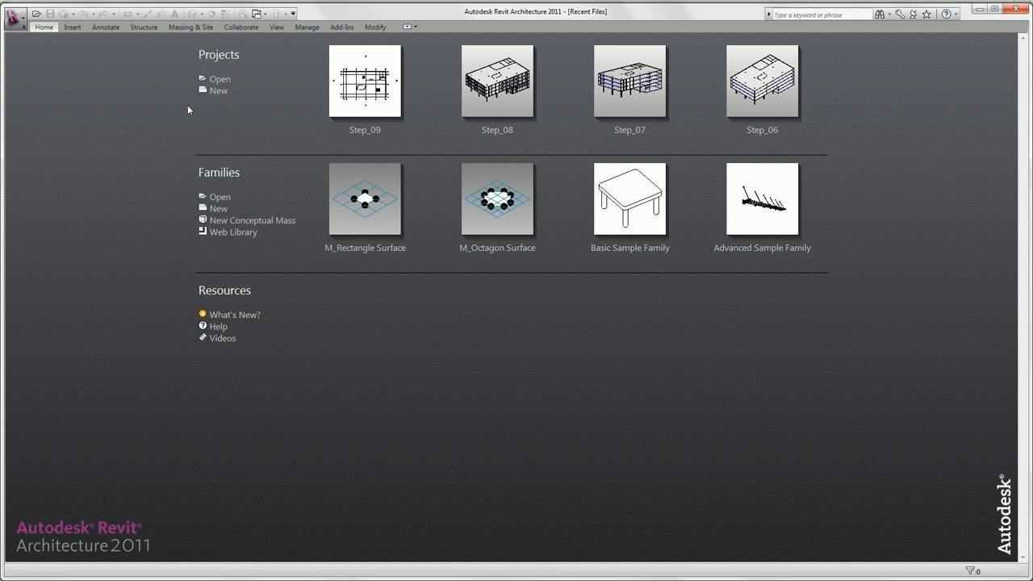
# Step: Open the project file Step_10 from the Tutorial_1_Getting_Started folder
pyautogui.click(218, 80)
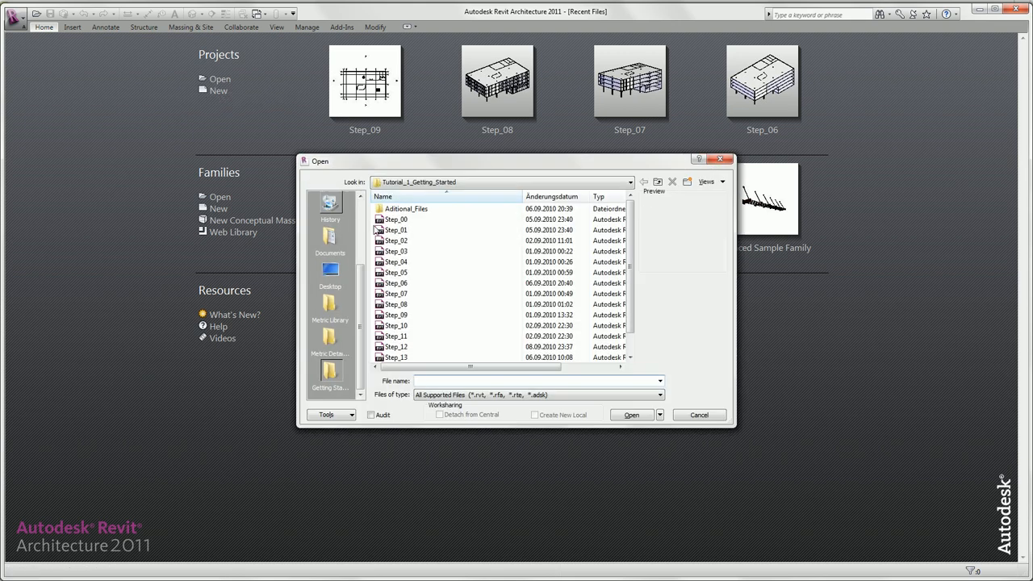
pyautogui.click(397, 326)
pyautogui.click(638, 415)
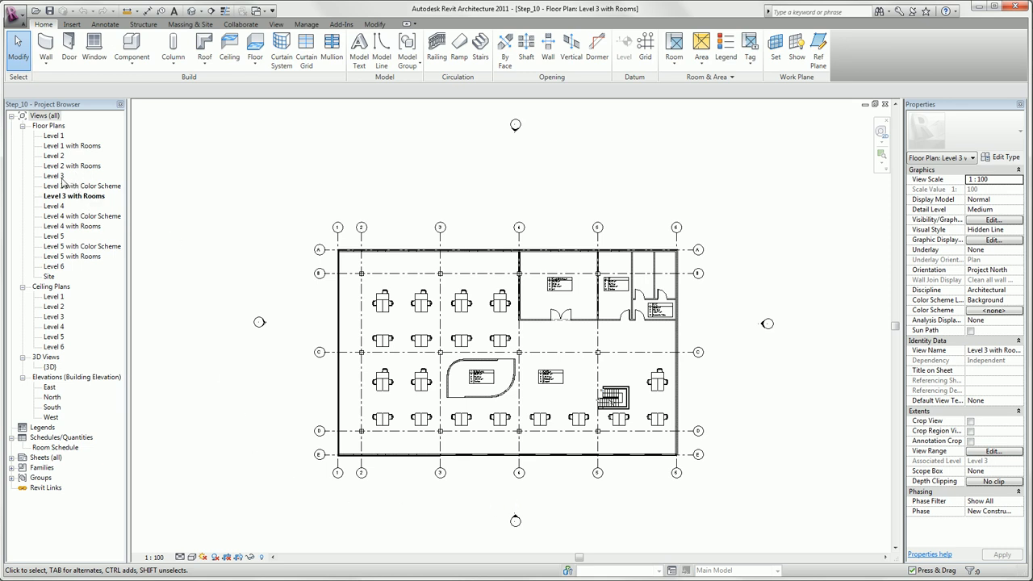
# Step: View the Level 3 floor plan and the Level 3 with Color Scheme floor plan
pyautogui.click(87, 200)
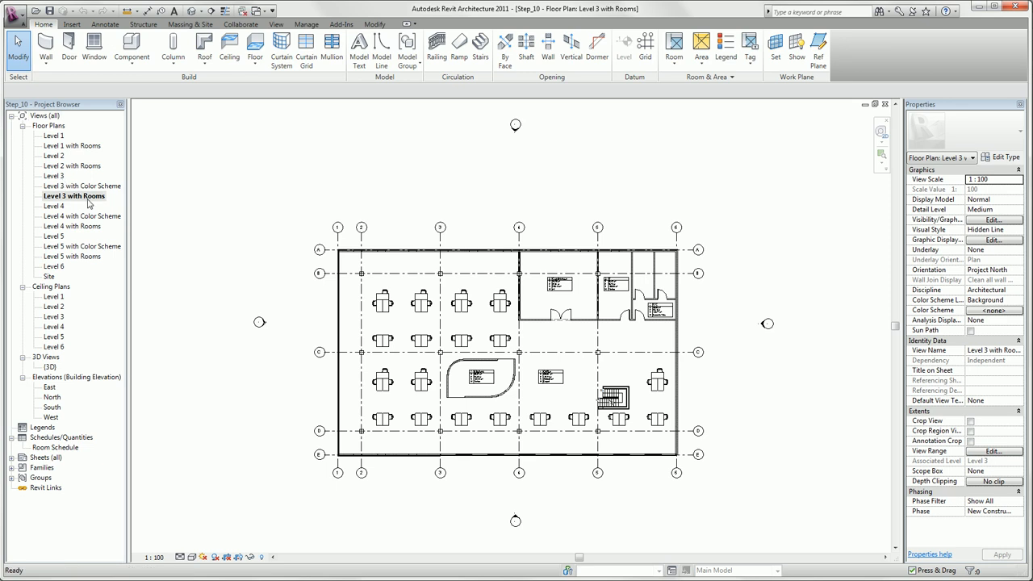
pyautogui.doubleClick(55, 176)
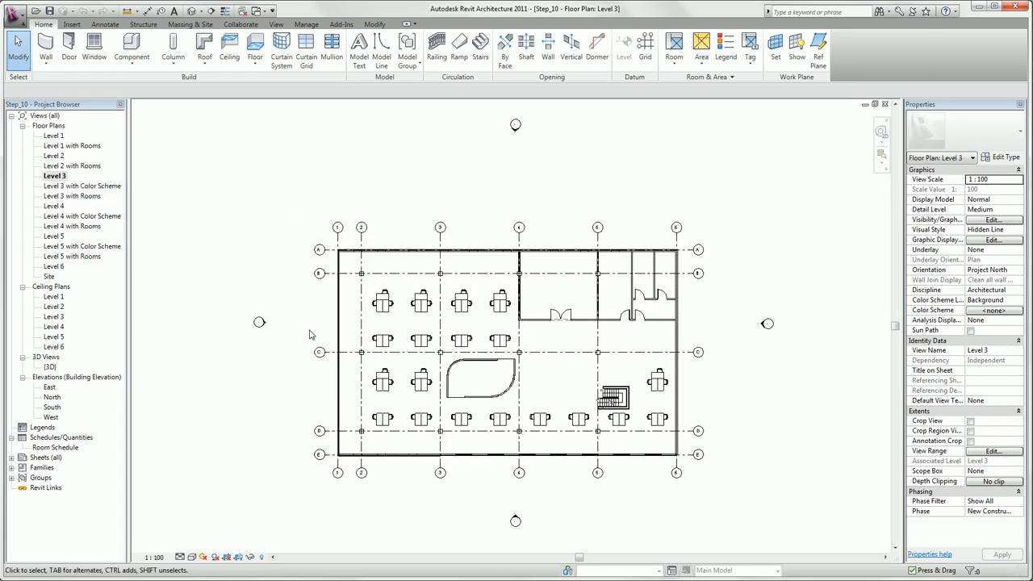
pyautogui.click(94, 189)
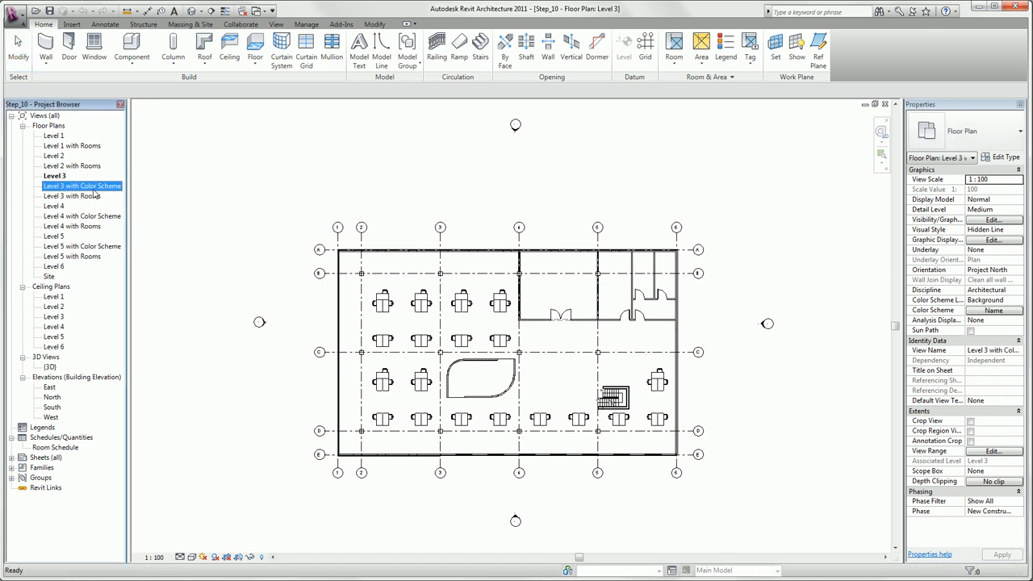
pyautogui.doubleClick(96, 189)
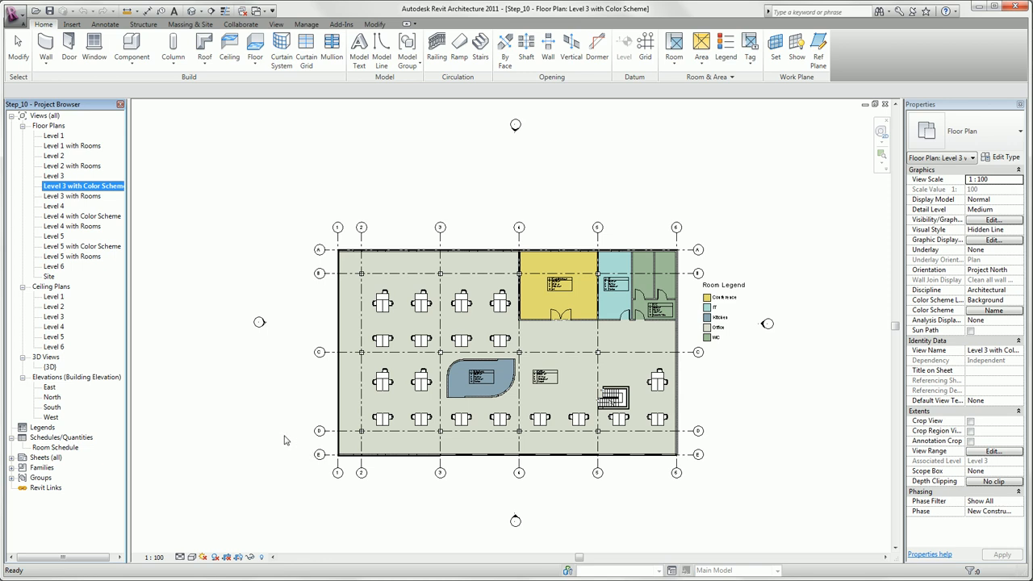
# Step: Duplicate the Level 3 with Rooms floor plan view with detailing
pyautogui.click(78, 197)
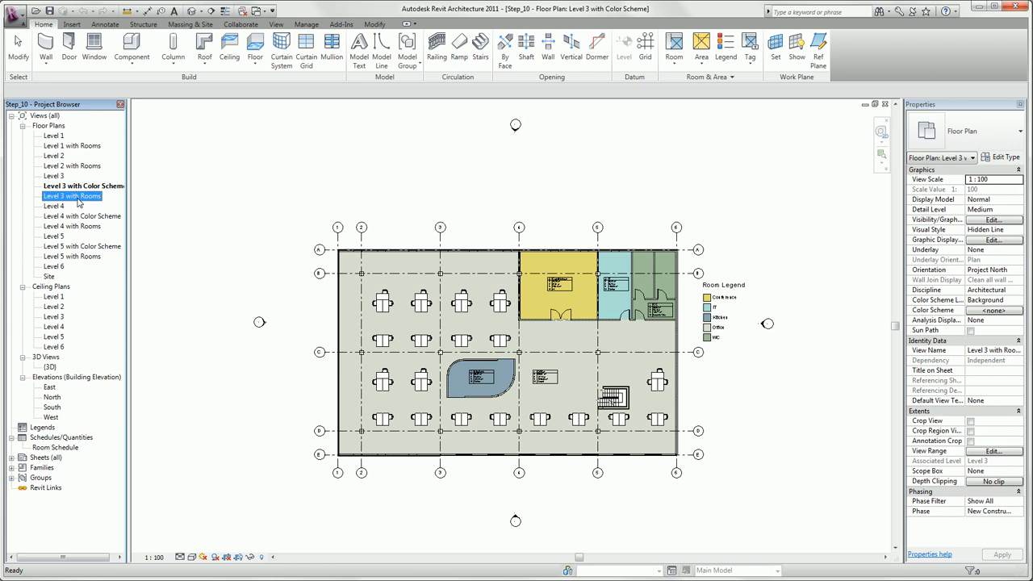
pyautogui.rightClick(78, 203)
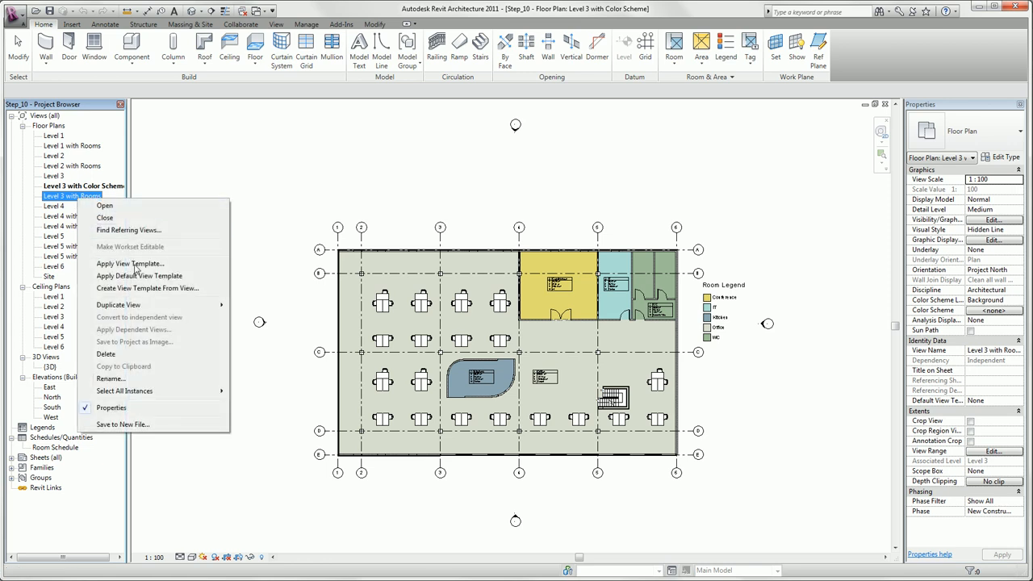
pyautogui.moveTo(161, 311)
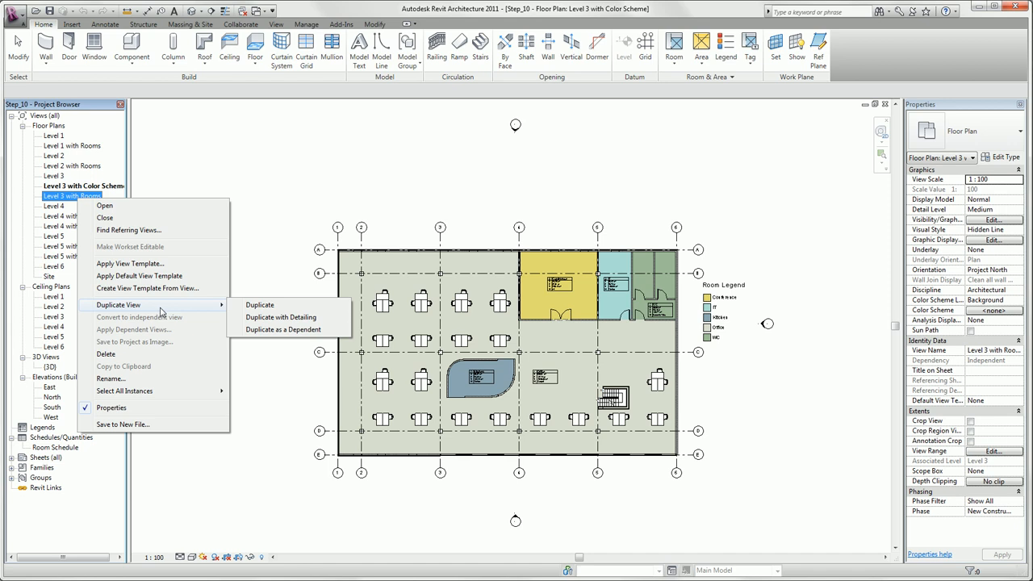
pyautogui.click(267, 317)
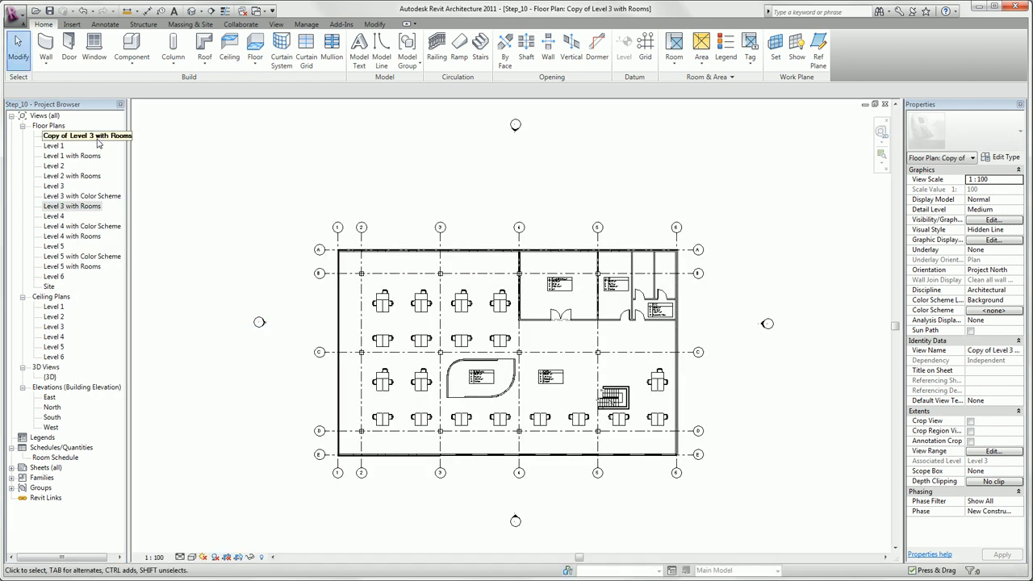
# Step: Rename the duplicated floor plan view as Level 3 with Rooms + Dimensions
pyautogui.rightClick(97, 137)
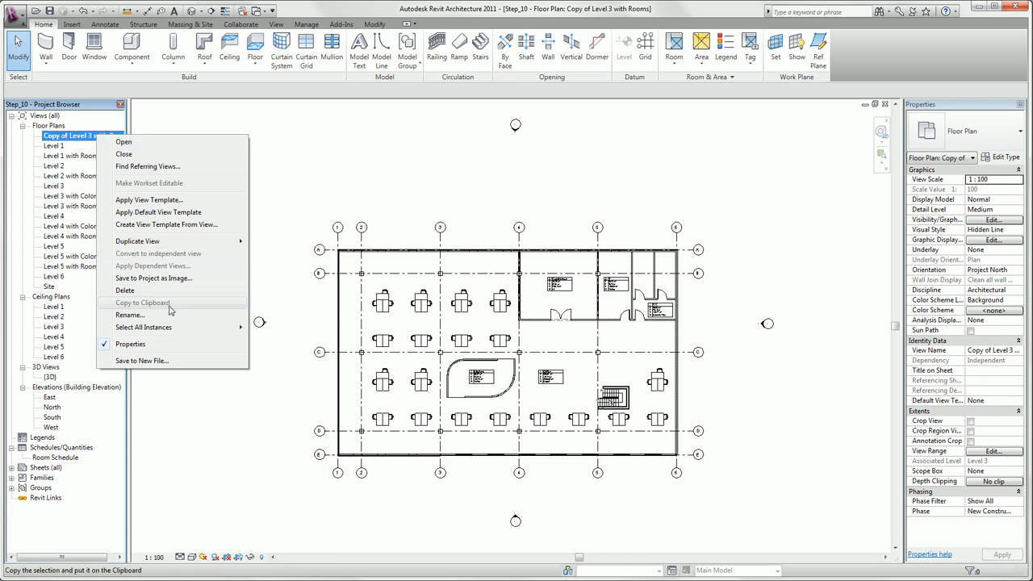
pyautogui.click(129, 314)
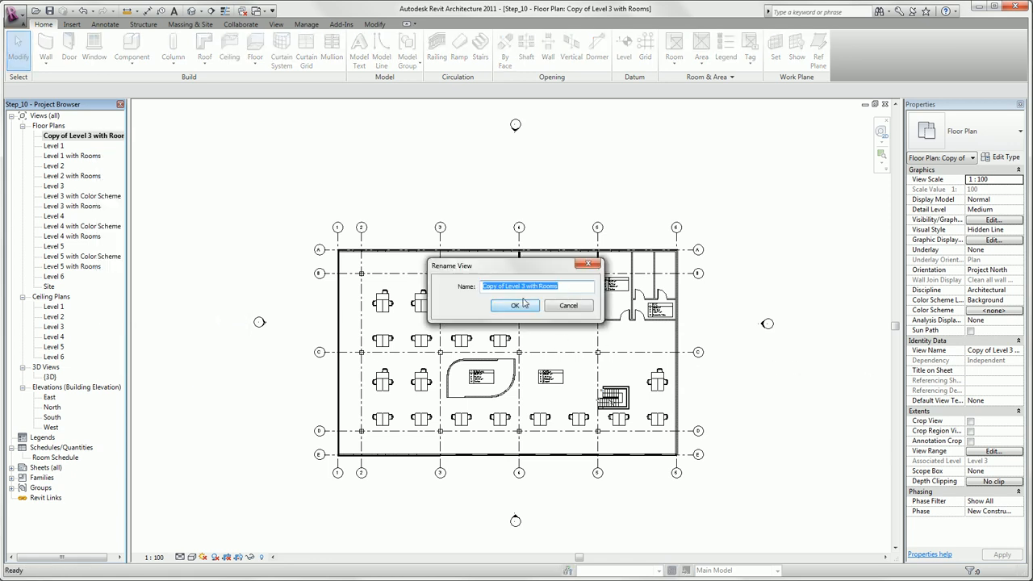
pyautogui.moveTo(506, 288); pyautogui.dragTo(472, 289)
pyautogui.press('BackSpace')
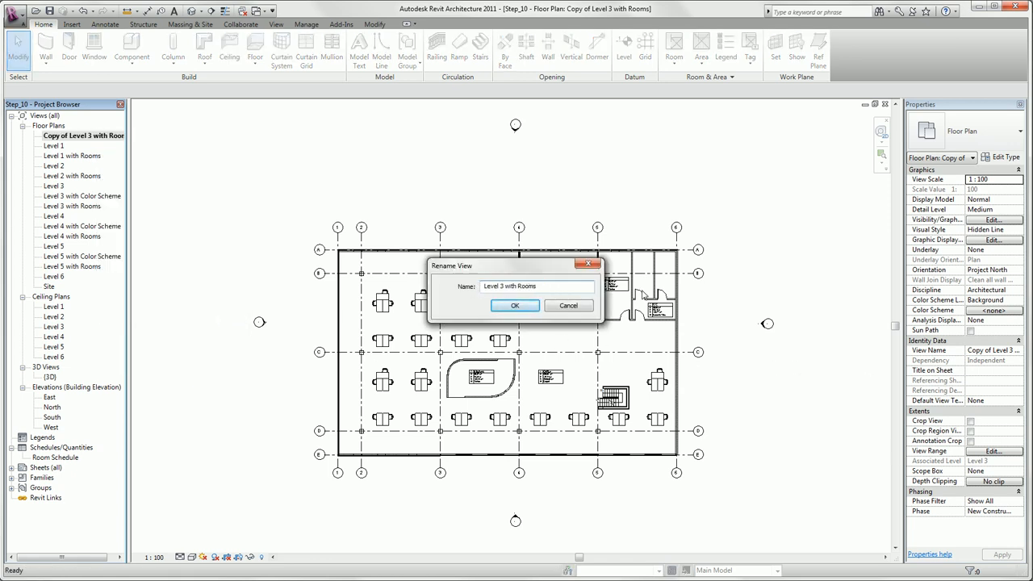
pyautogui.write('+ Dimensions')
pyautogui.press('Return')
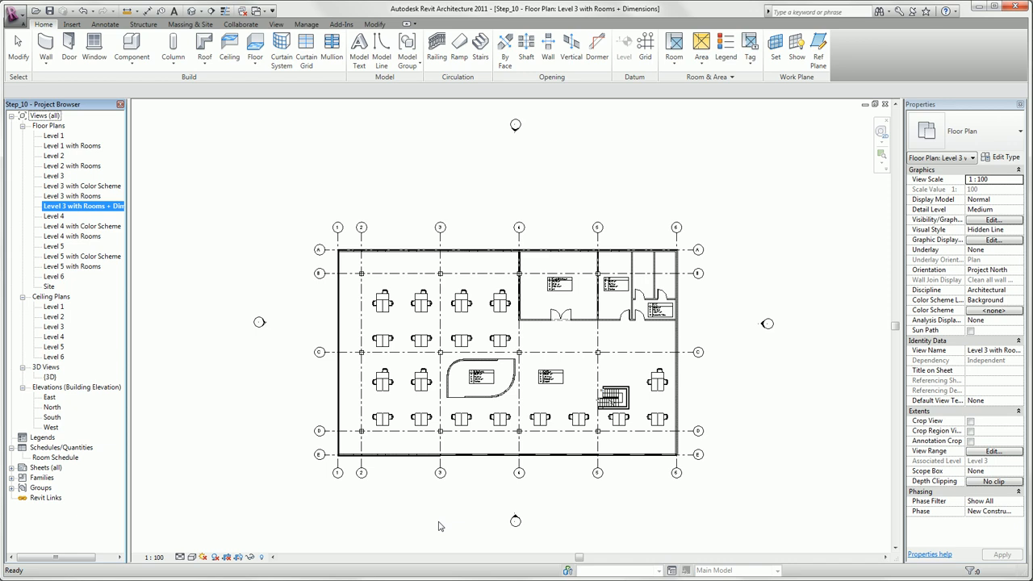
# Step: Detach the group of Dimension tools so it floats over the drawing area
pyautogui.click(105, 24)
pyautogui.moveTo(68, 78)
pyautogui.mouseDown()
pyautogui.moveTo(95, 130)
pyautogui.moveTo(104, 113)
pyautogui.moveTo(126, 138)
pyautogui.moveTo(181, 155)
pyautogui.moveTo(173, 186)
pyautogui.mouseUp()
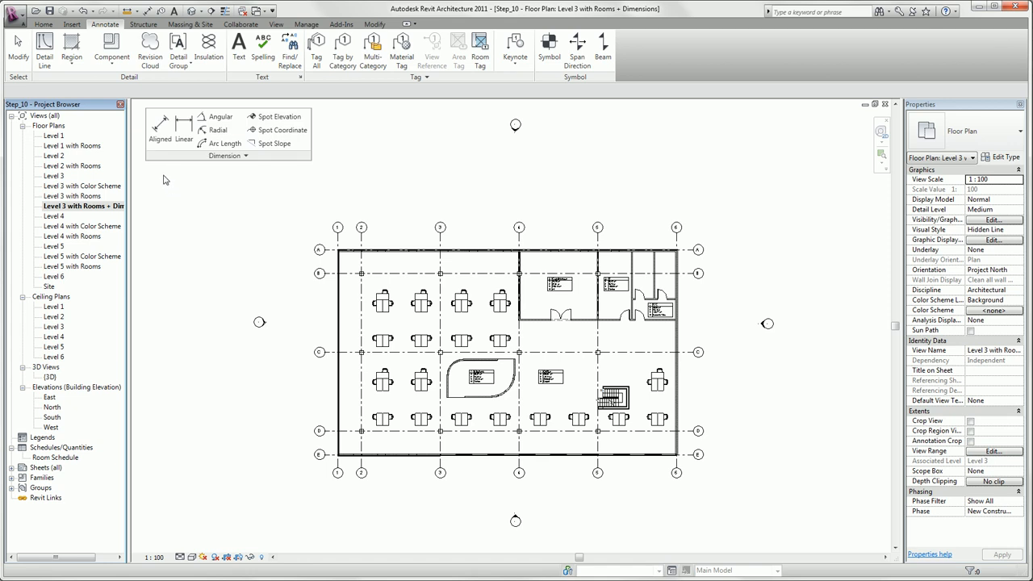
# Step: Place an aligned dimension string across grid lines 1 to 6, below the grid bubbles of the floor plan
pyautogui.click(160, 127)
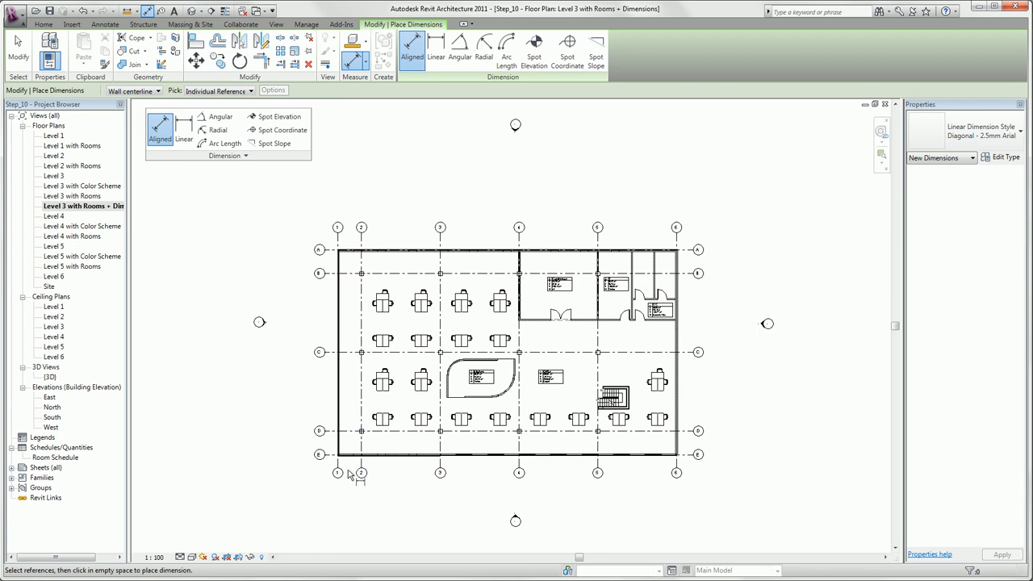
pyautogui.click(338, 472)
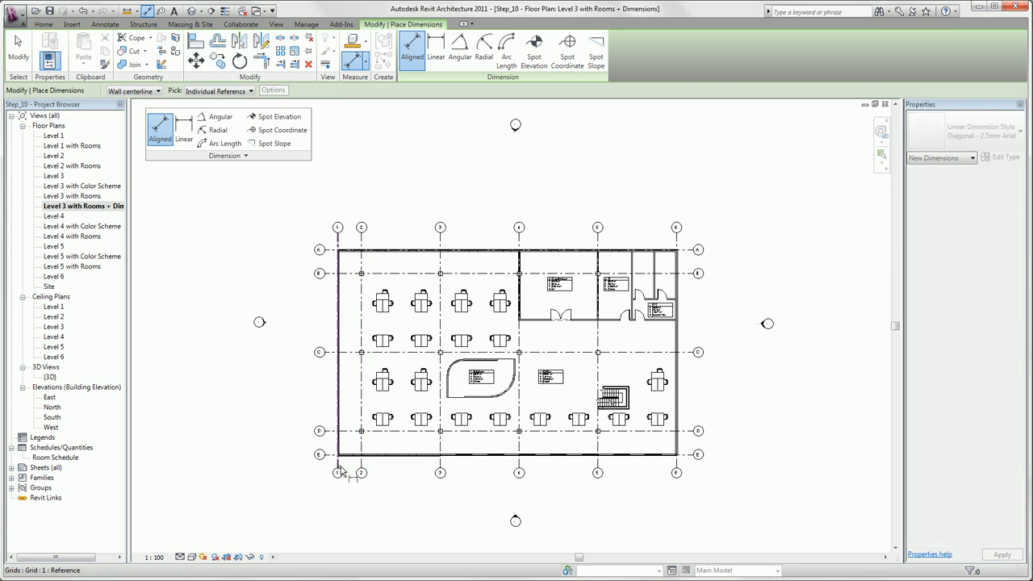
pyautogui.click(675, 473)
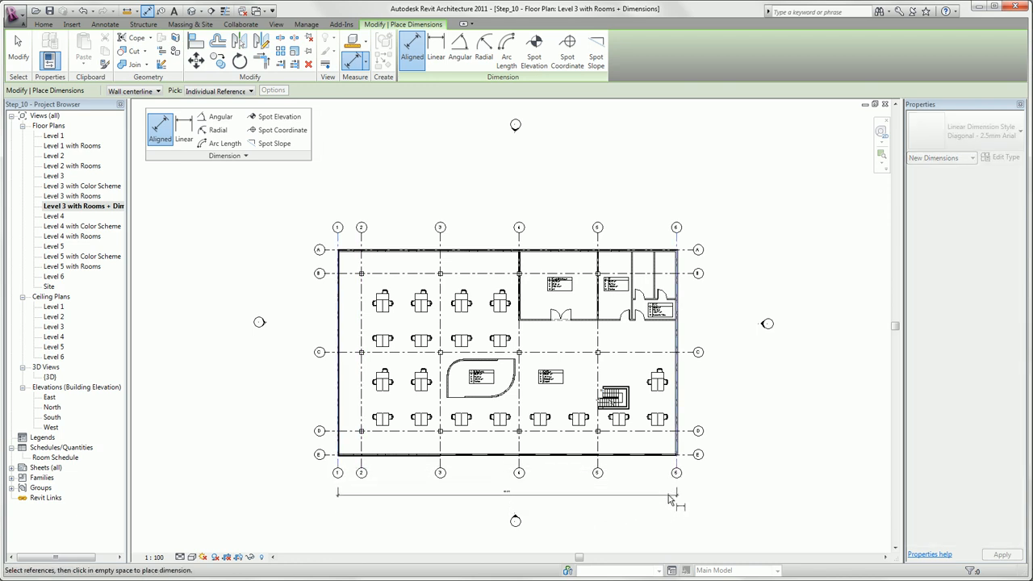
pyautogui.click(360, 473)
pyautogui.click(440, 473)
pyautogui.click(519, 473)
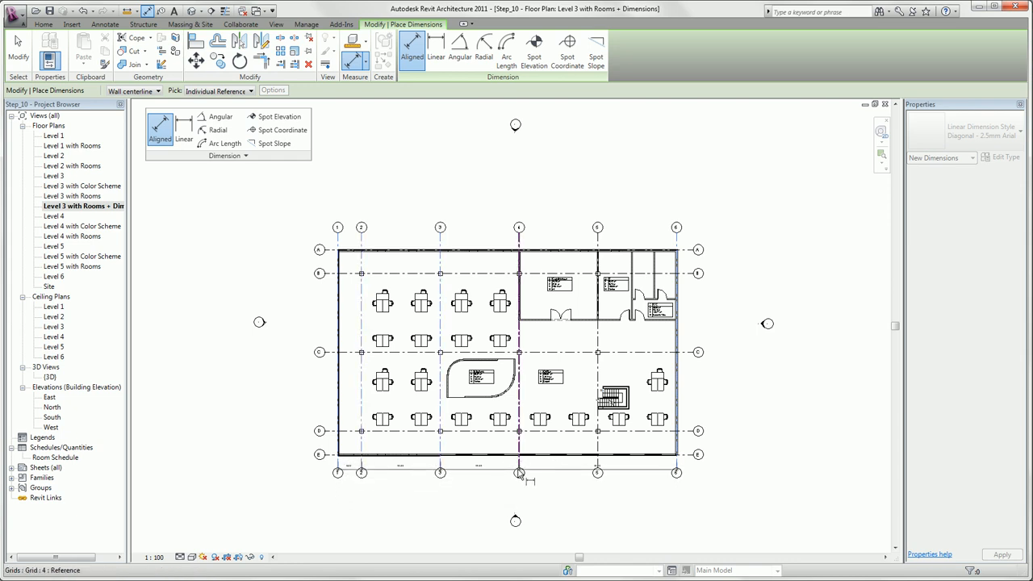
pyautogui.click(597, 493)
pyautogui.click(676, 501)
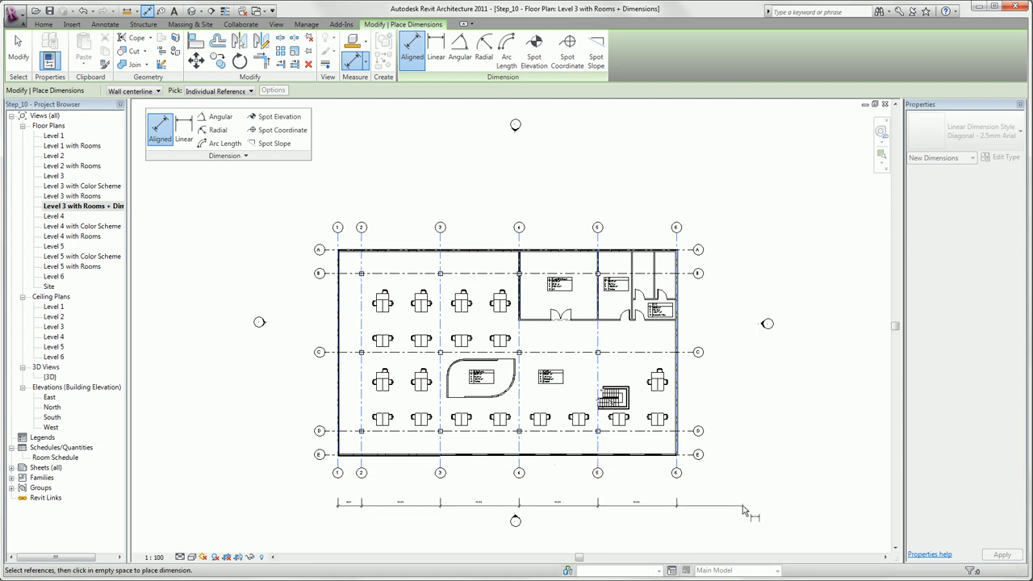
pyautogui.click(744, 508)
pyautogui.scroll(3, 649, 529)
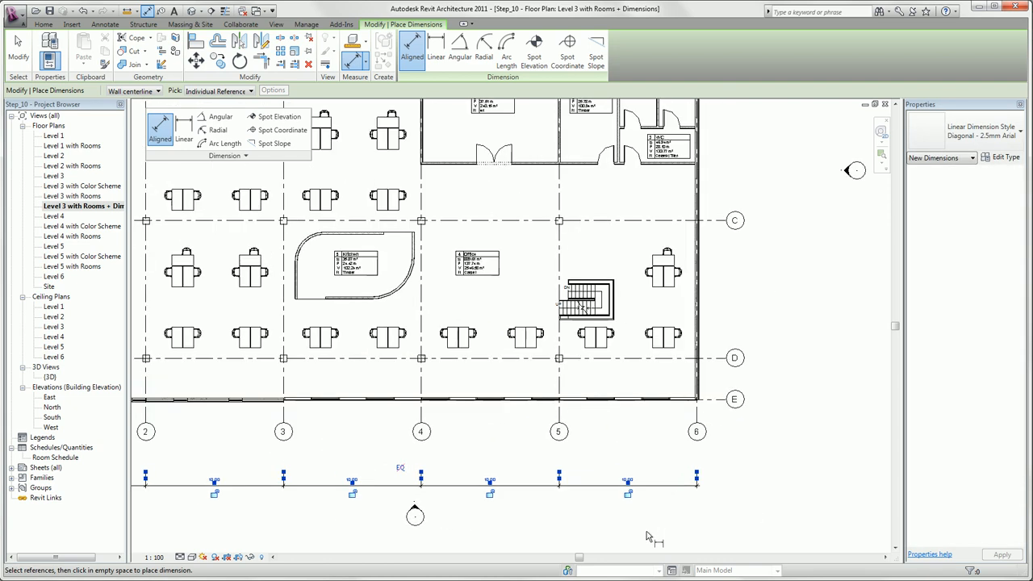
pyautogui.click(572, 526)
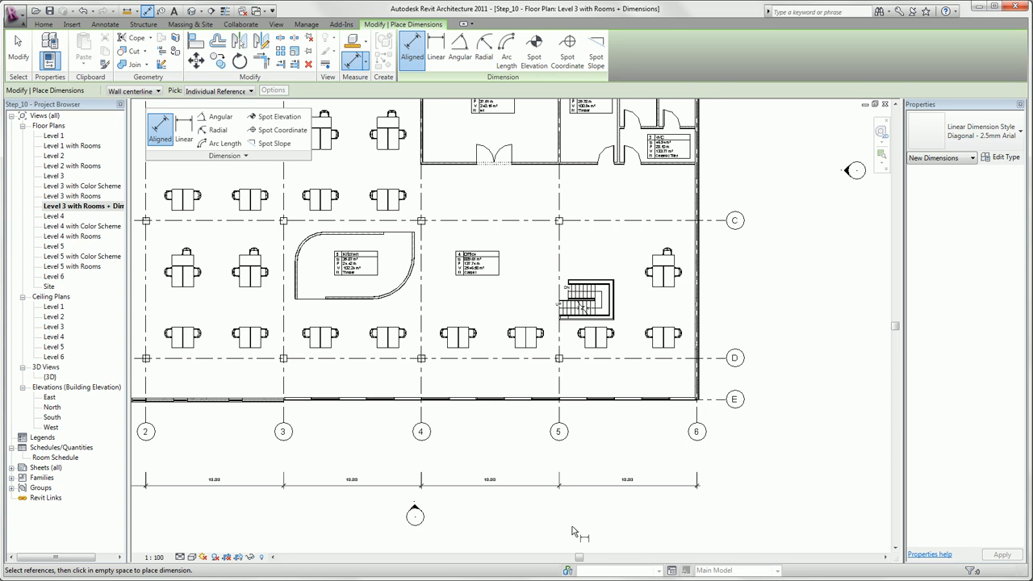
pyautogui.scroll(-1, 572, 526)
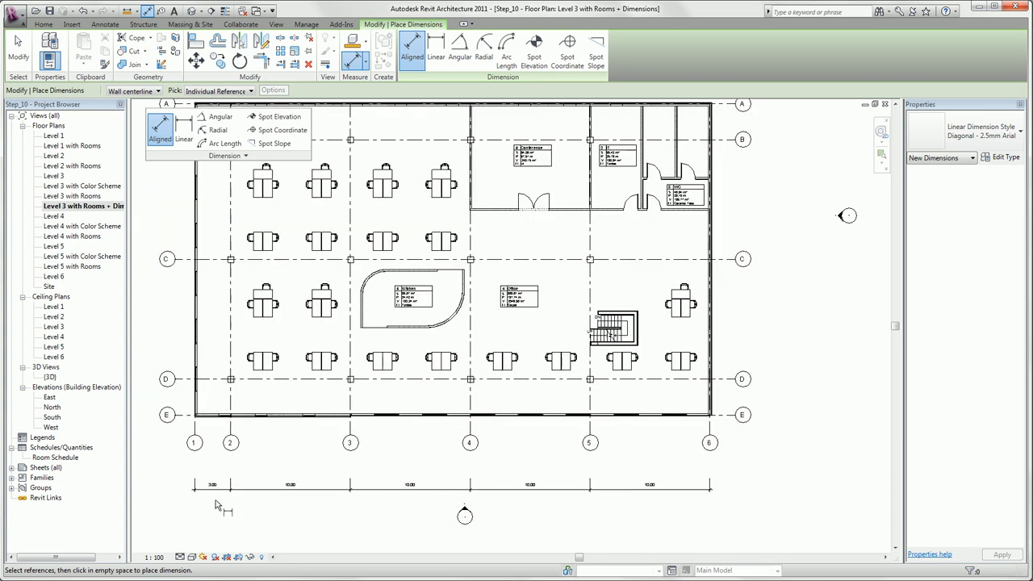
pyautogui.press('Escape')
# Step: Move the grid dimension string's witness lines from grids 3 and 4 to the two side walls of the kitchen
pyautogui.click(357, 507)
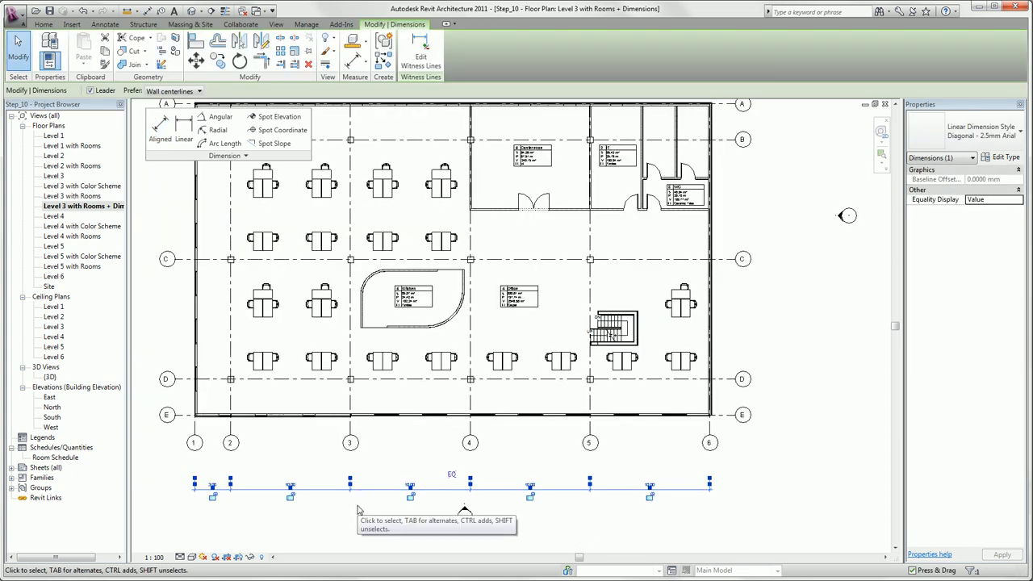
pyautogui.moveTo(349, 486); pyautogui.dragTo(361, 338)
pyautogui.moveTo(470, 486); pyautogui.dragTo(464, 291)
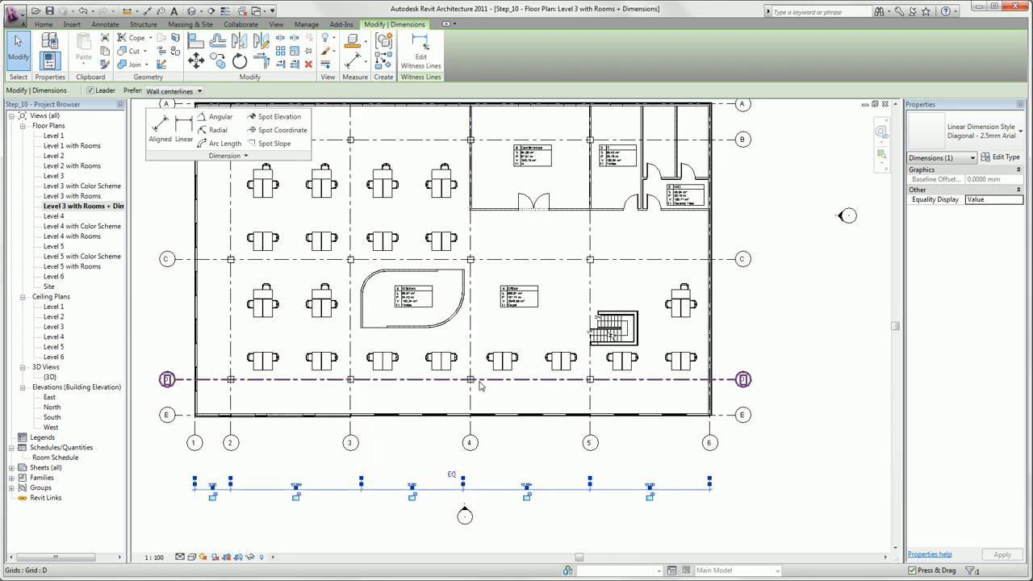
pyautogui.scroll(3, 420, 472)
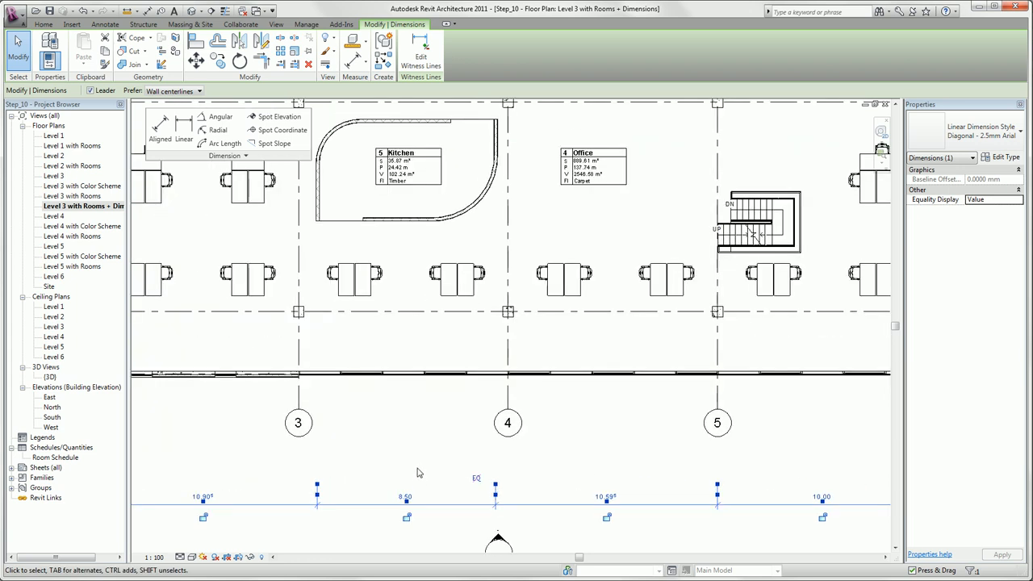
pyautogui.click(413, 455)
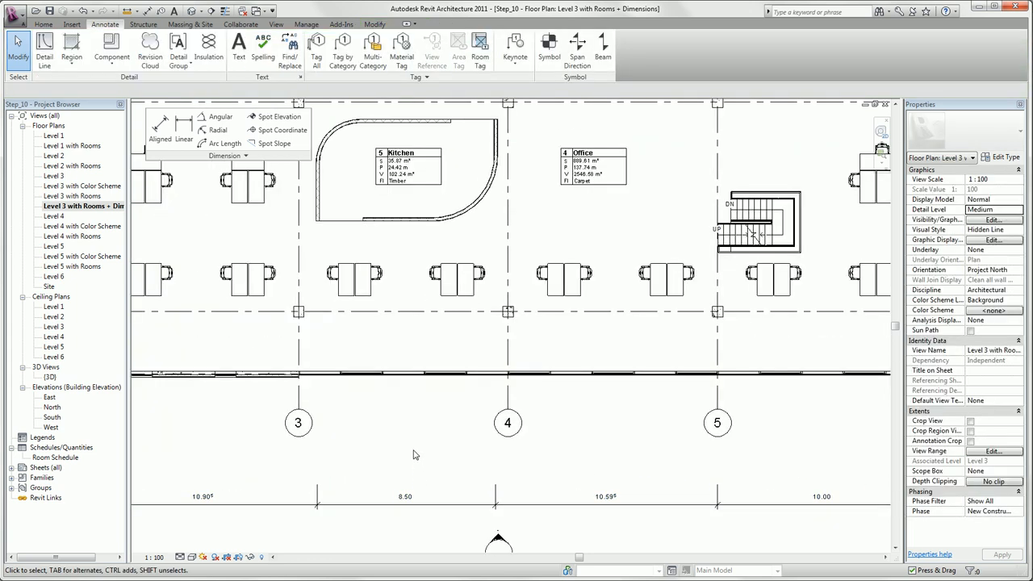
# Step: Add witness lines to the dimension string at the left edge of the stair's shaft opening and the stair's right-hand railing
pyautogui.click(450, 508)
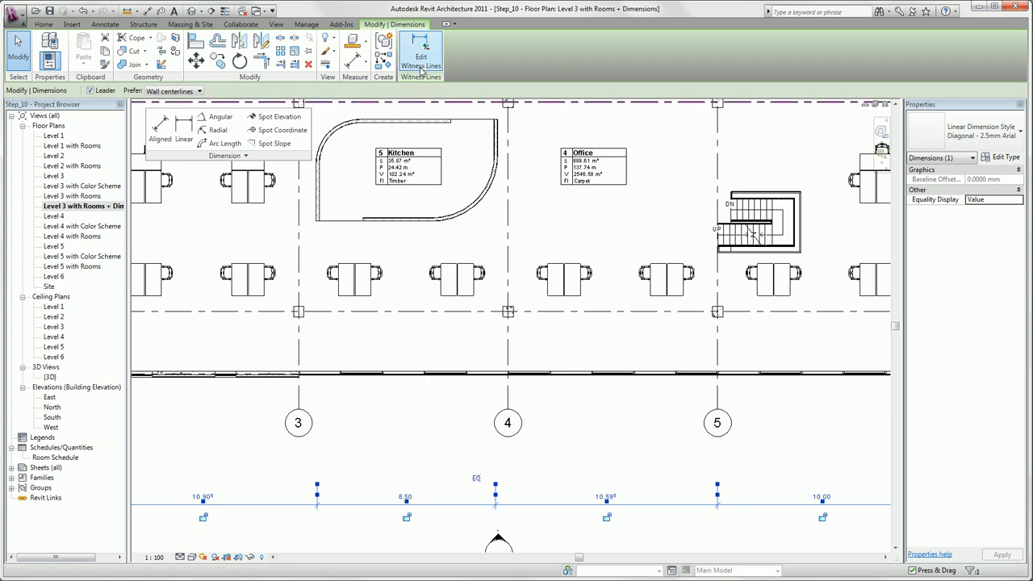
pyautogui.click(421, 65)
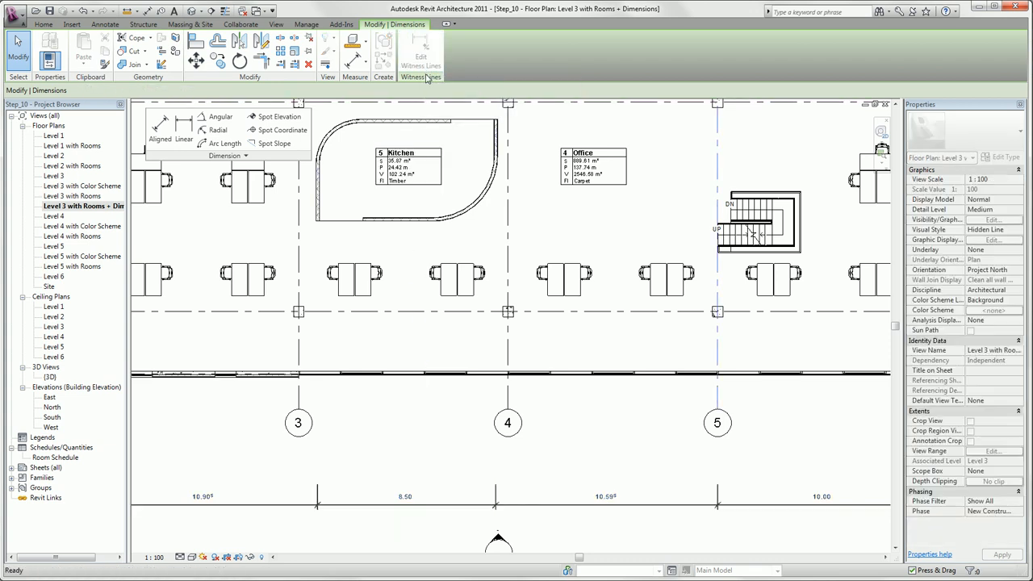
pyautogui.click(730, 232)
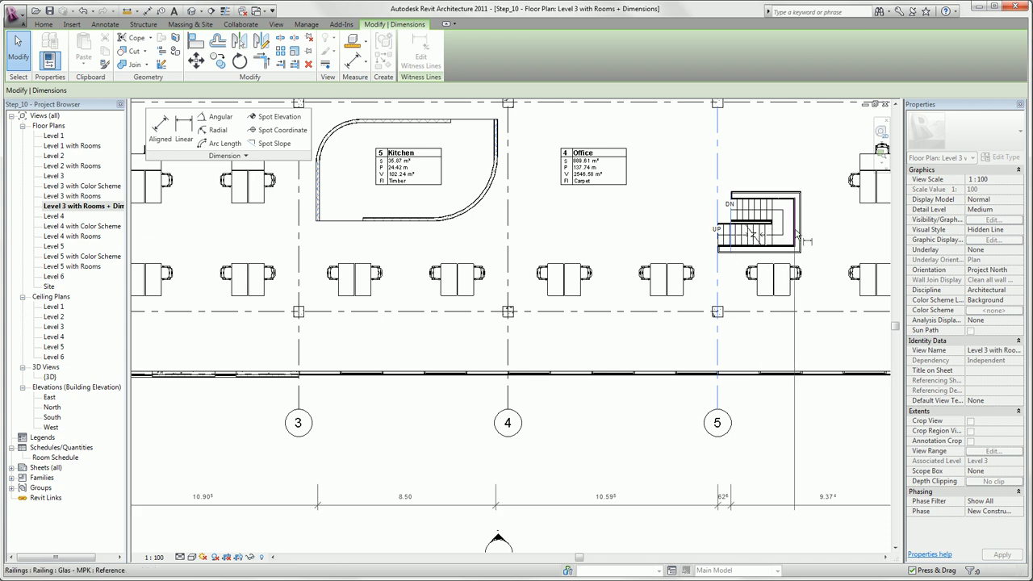
pyautogui.click(797, 233)
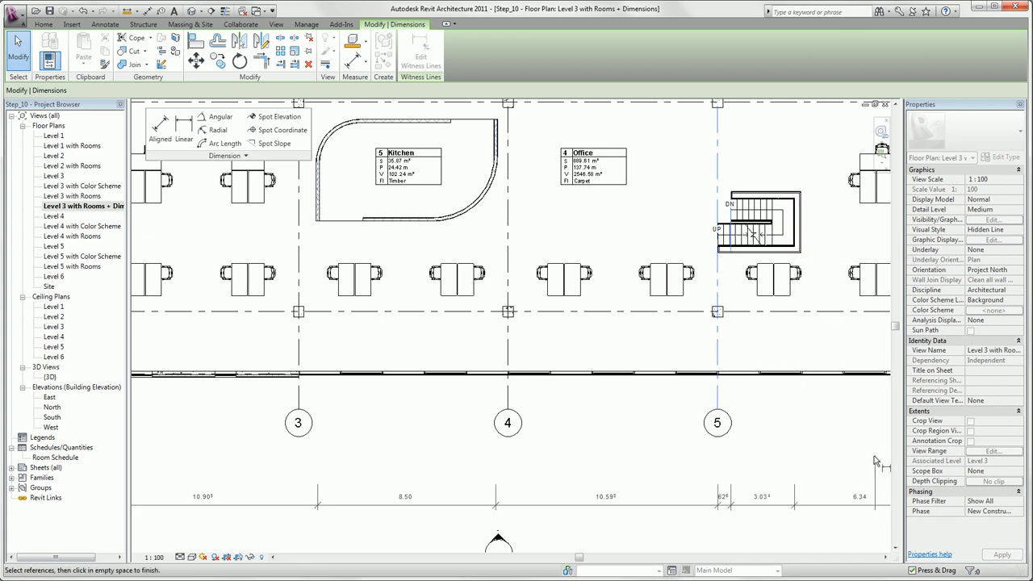
pyautogui.moveTo(836, 468); pyautogui.dragTo(644, 438, button='middle')
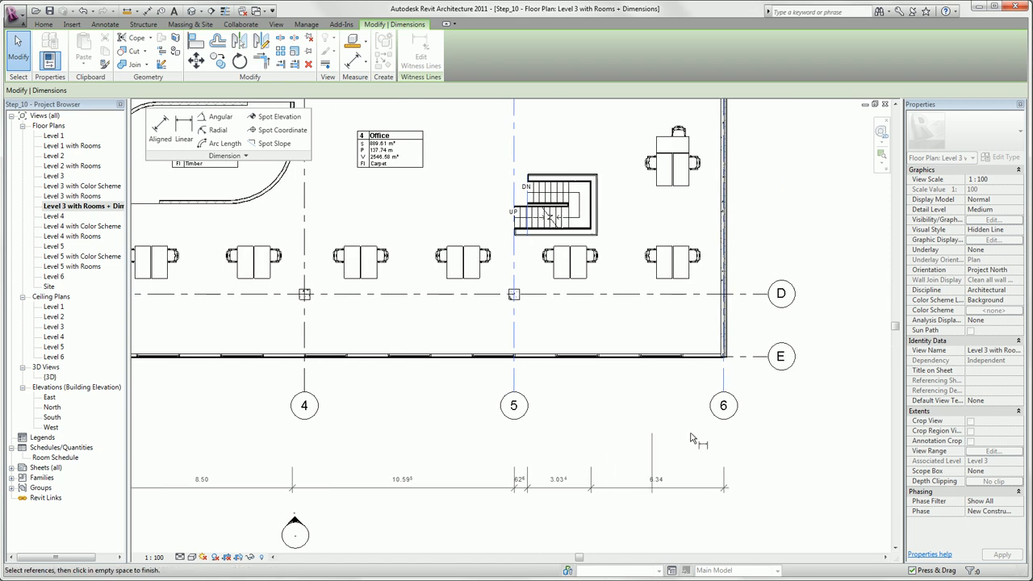
pyautogui.press('Escape')
pyautogui.press('Escape')
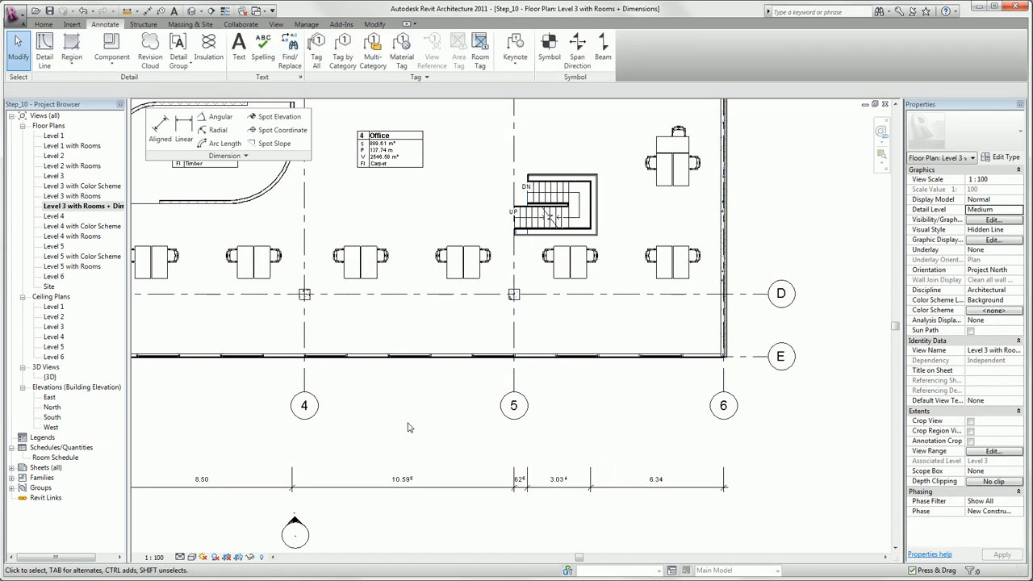
# Step: Place a diagonal aligned dimension between the column at grids C-4 and the column at grids D-5
pyautogui.moveTo(407, 427); pyautogui.dragTo(432, 475, button='middle')
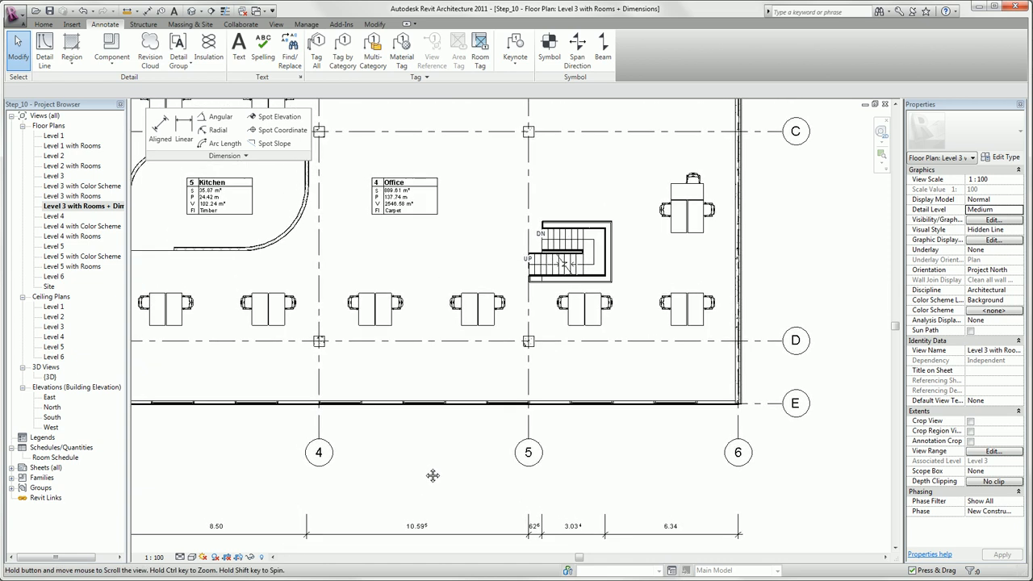
pyautogui.click(161, 139)
pyautogui.moveTo(341, 255); pyautogui.dragTo(389, 270, button='middle')
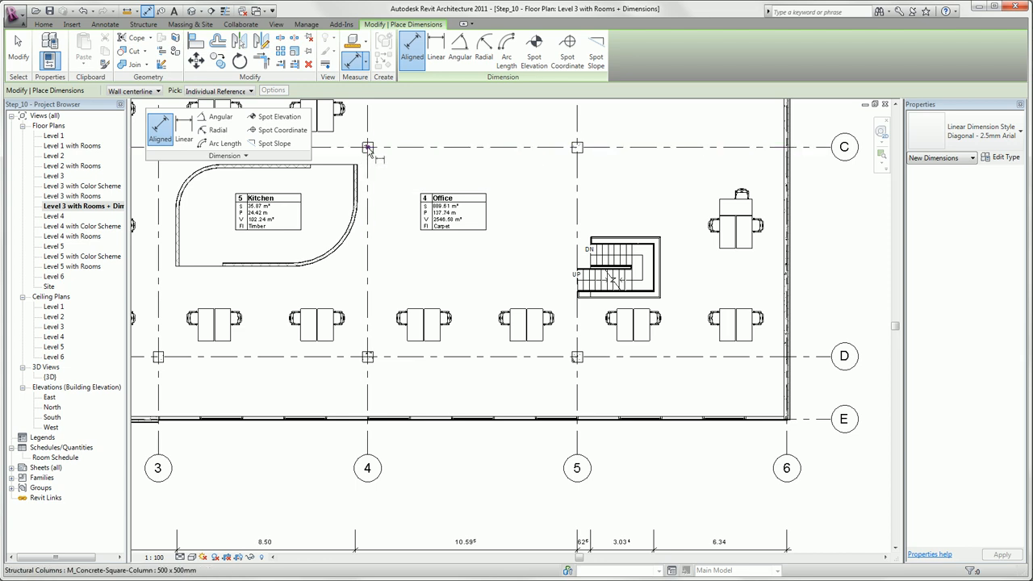
pyautogui.click(367, 148)
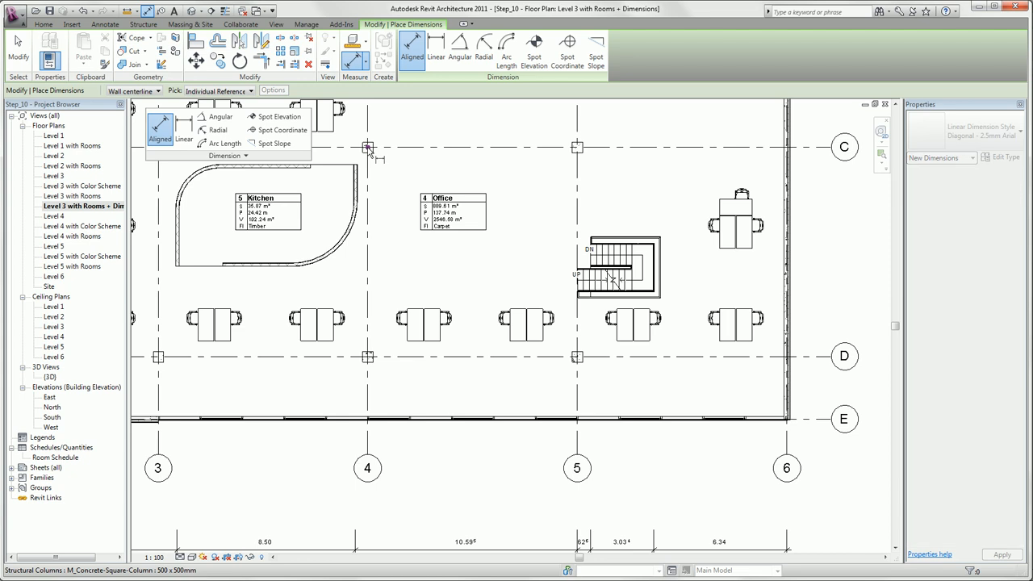
pyautogui.click(577, 358)
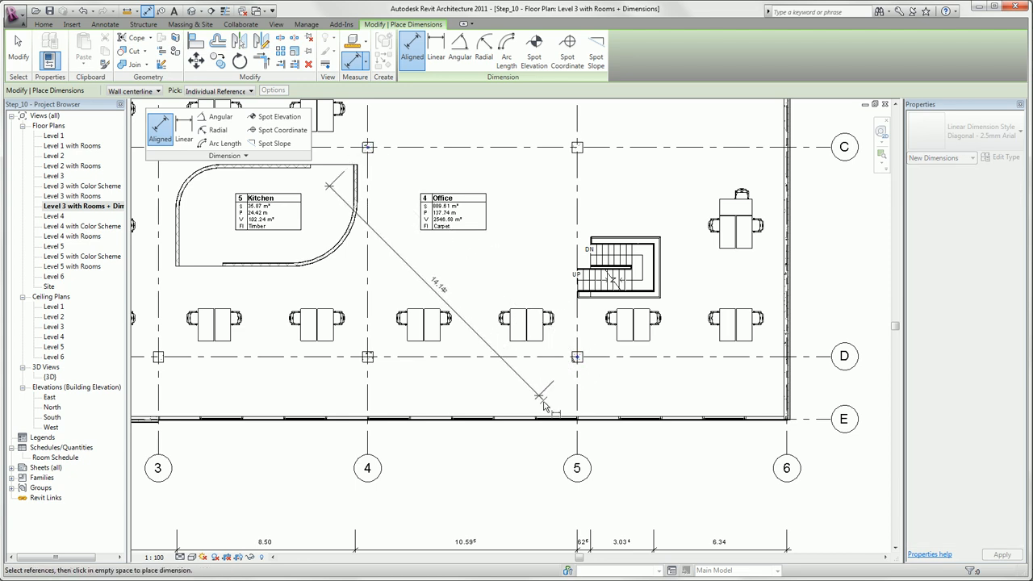
pyautogui.click(436, 287)
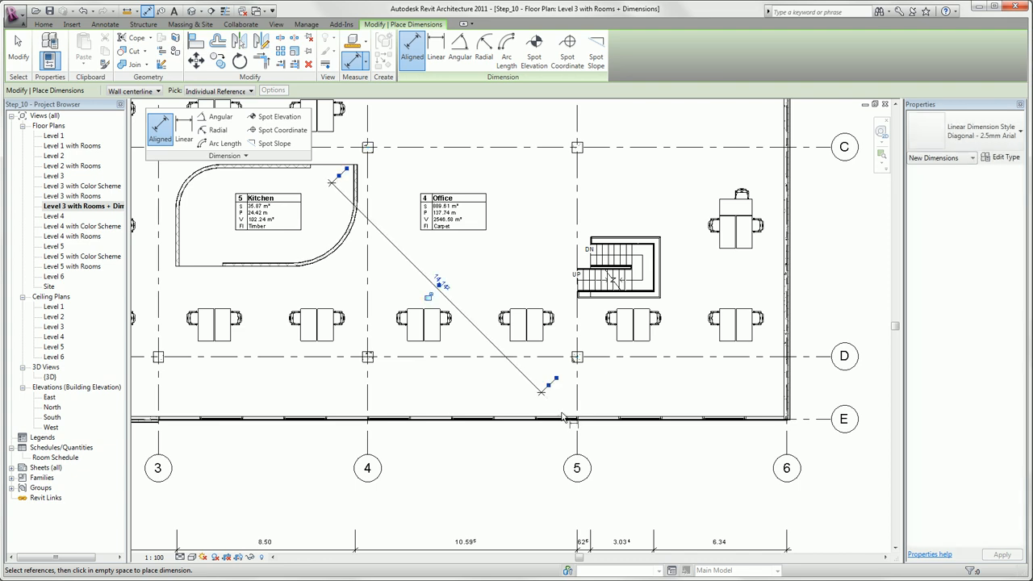
pyautogui.click(518, 453)
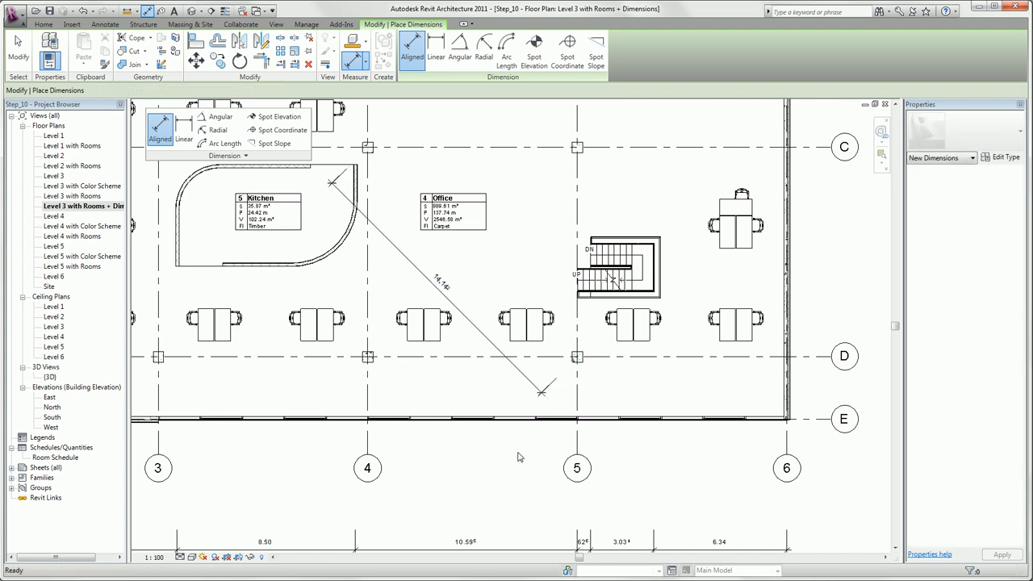
pyautogui.press('Escape')
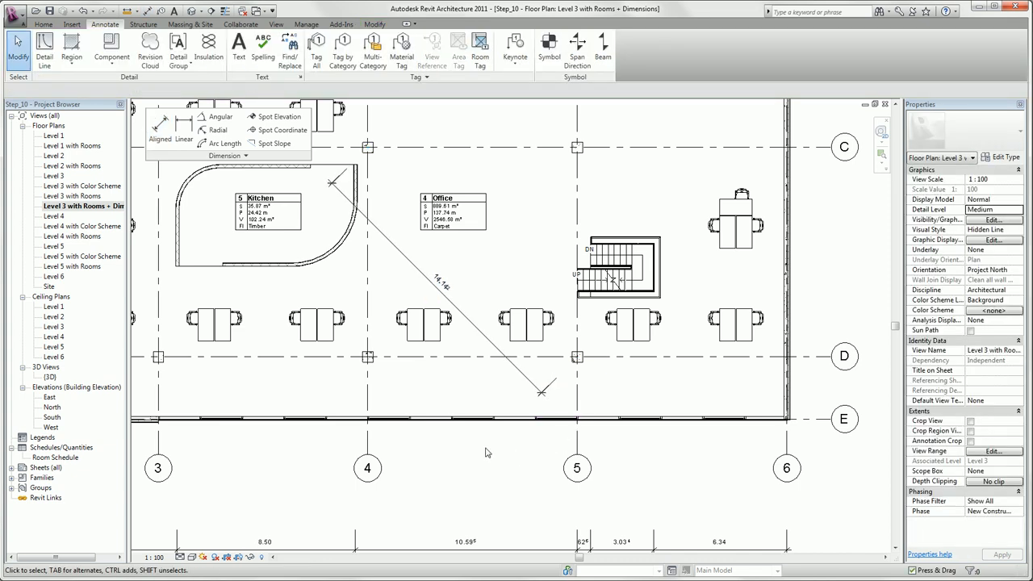
# Step: Add radial dimensions to the two curved walls of the kitchen
pyautogui.moveTo(486, 453); pyautogui.dragTo(689, 528, button='middle')
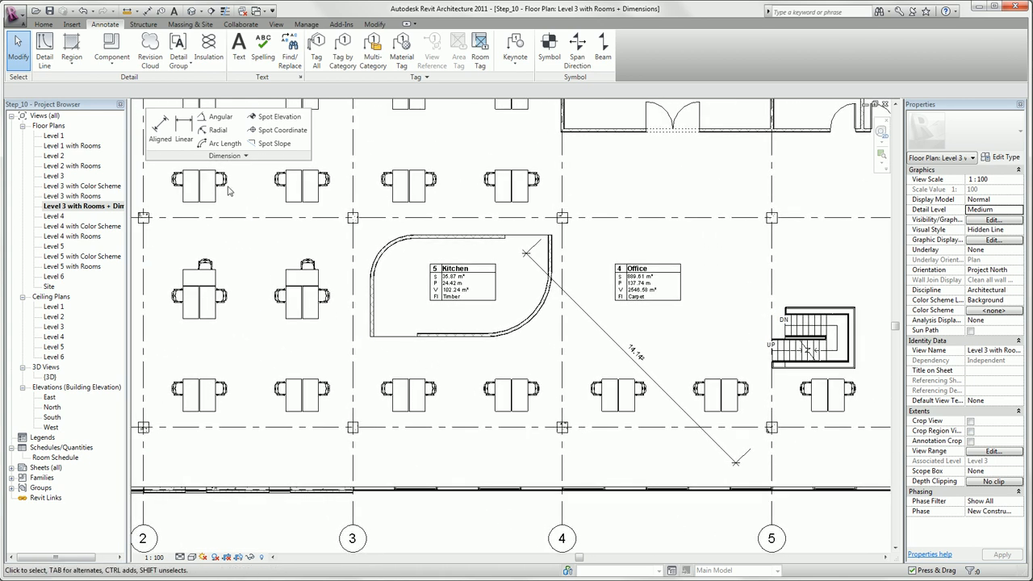
pyautogui.click(216, 130)
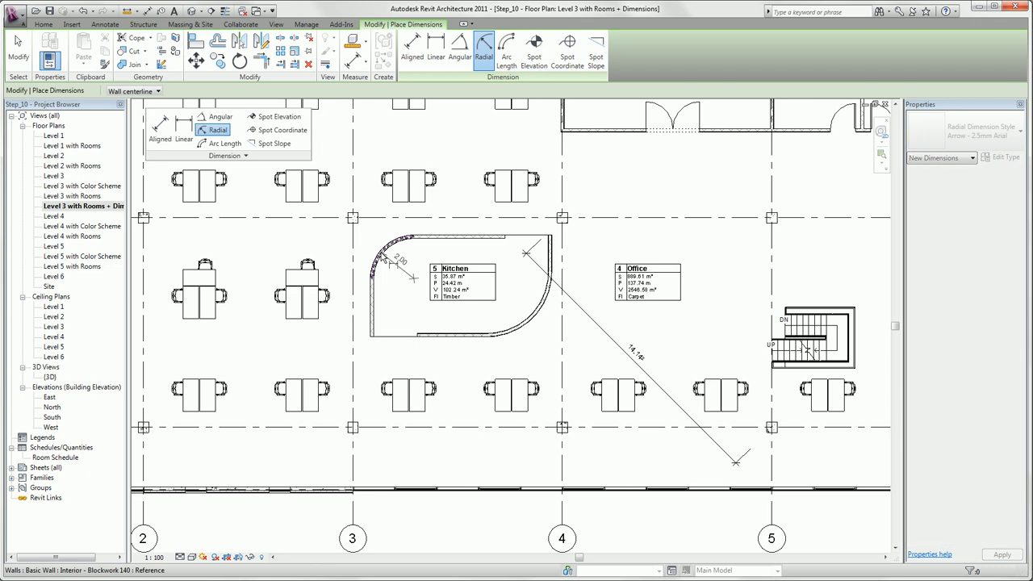
pyautogui.click(388, 260)
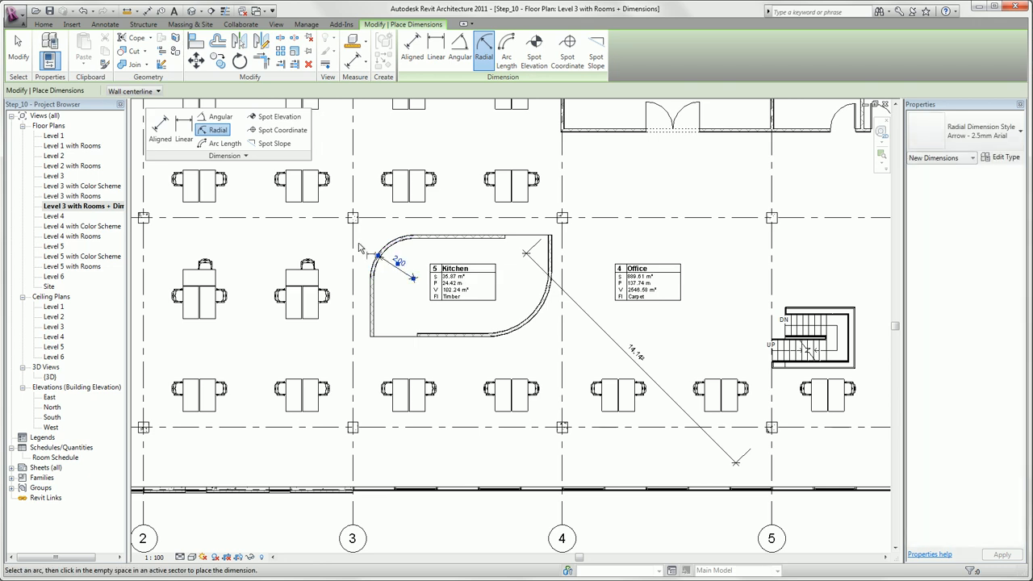
pyautogui.click(524, 327)
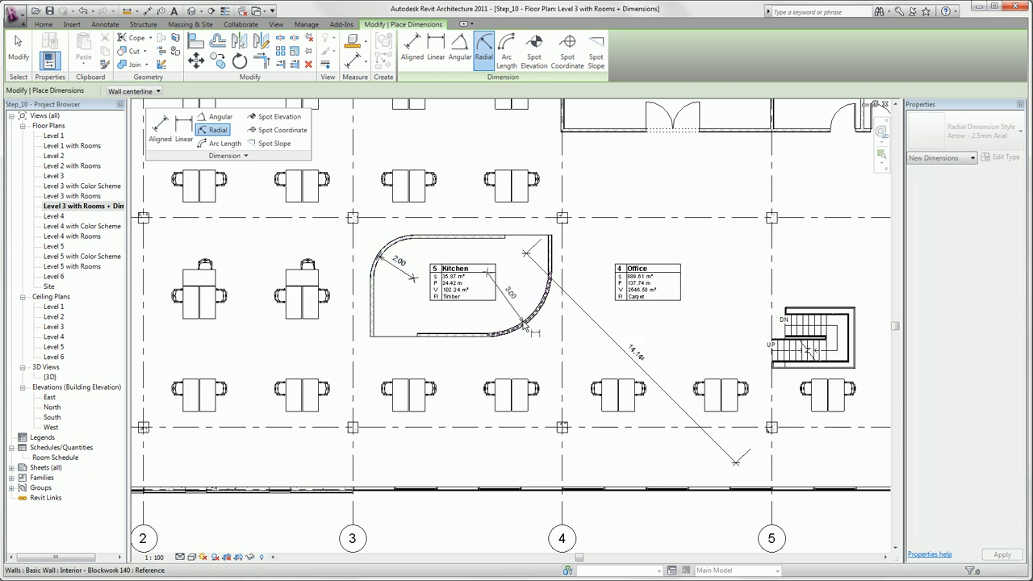
pyautogui.click(571, 343)
pyautogui.press('Escape')
pyautogui.press('Escape')
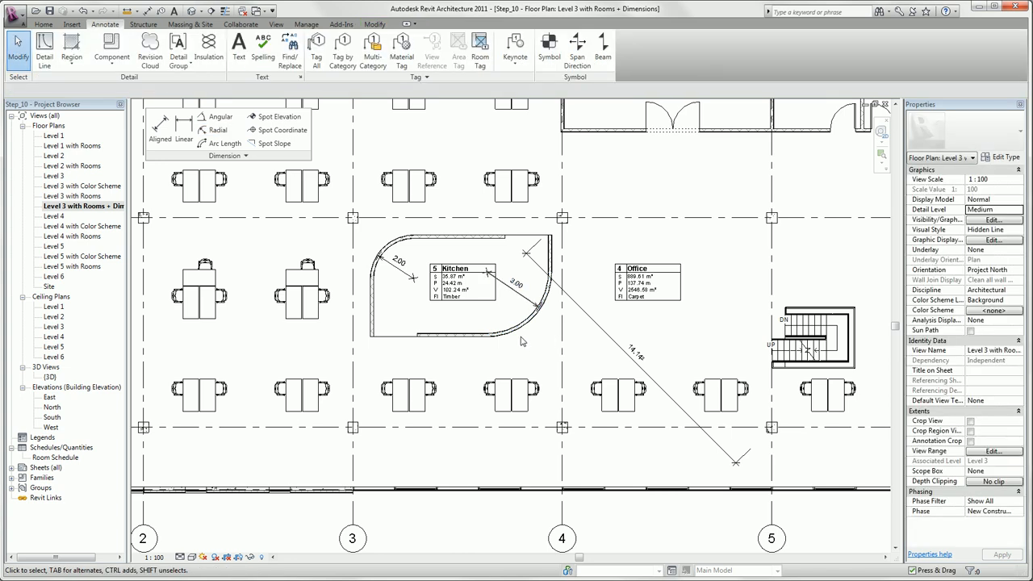
# Step: Place a spot elevation without a leader on the office floor between the desks above the kitchen
pyautogui.click(265, 120)
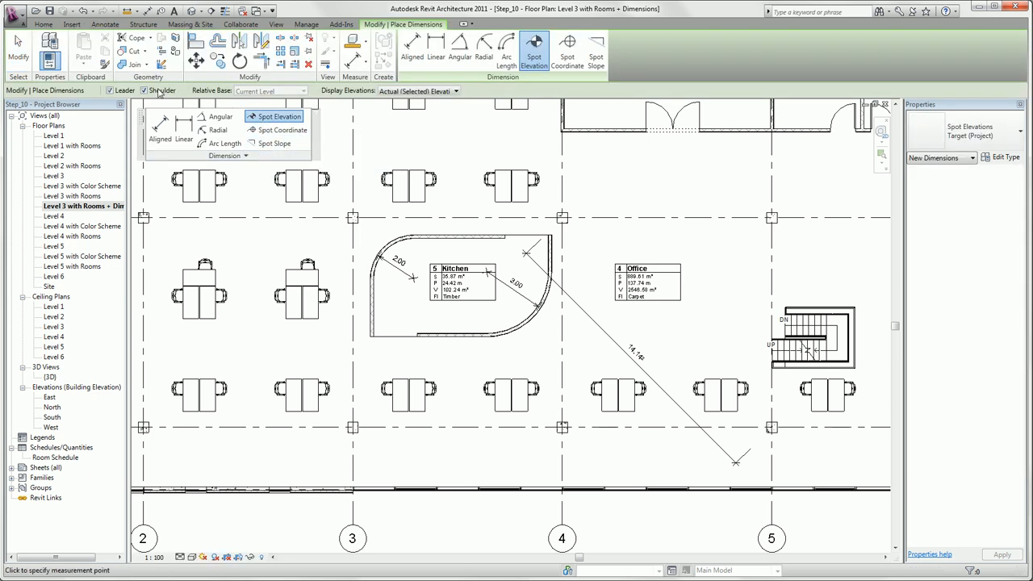
pyautogui.click(110, 91)
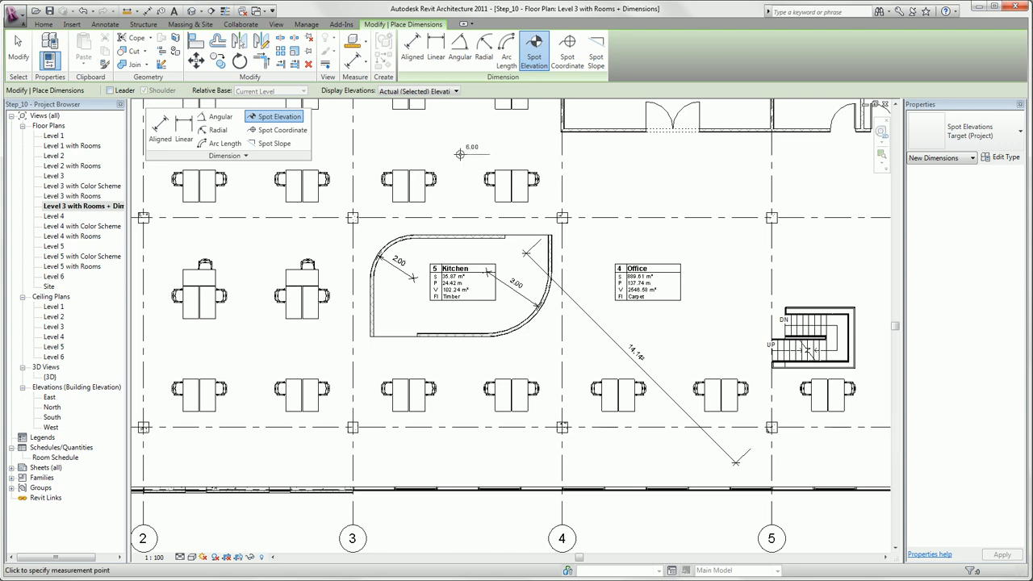
pyautogui.click(460, 152)
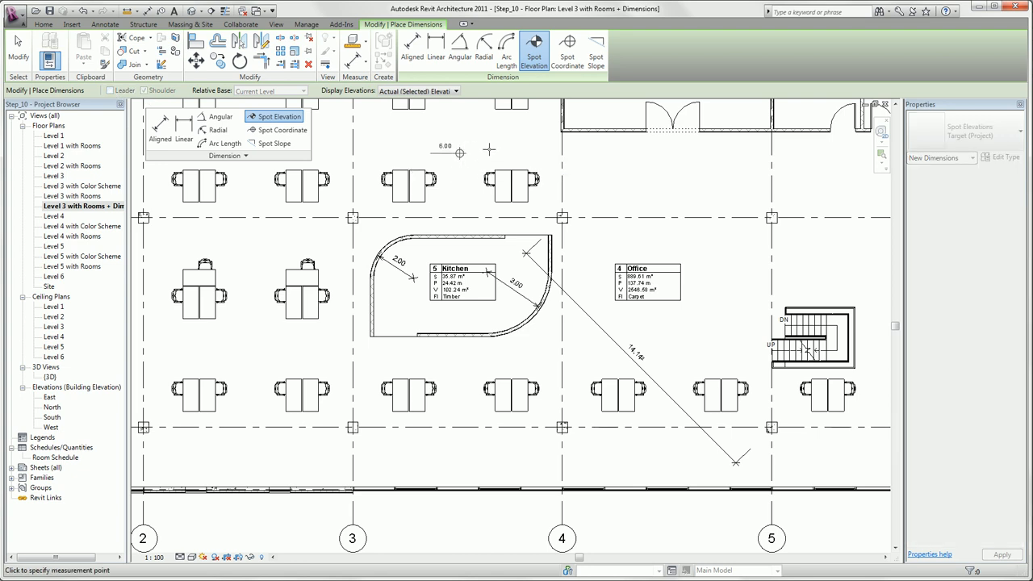
pyautogui.click(464, 152)
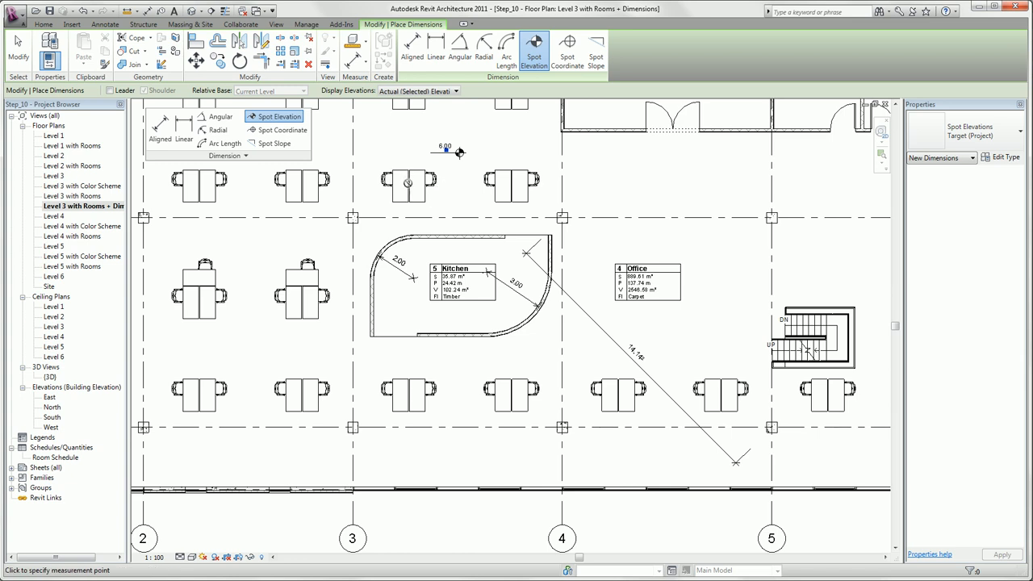
pyautogui.press('Escape')
pyautogui.press('Escape')
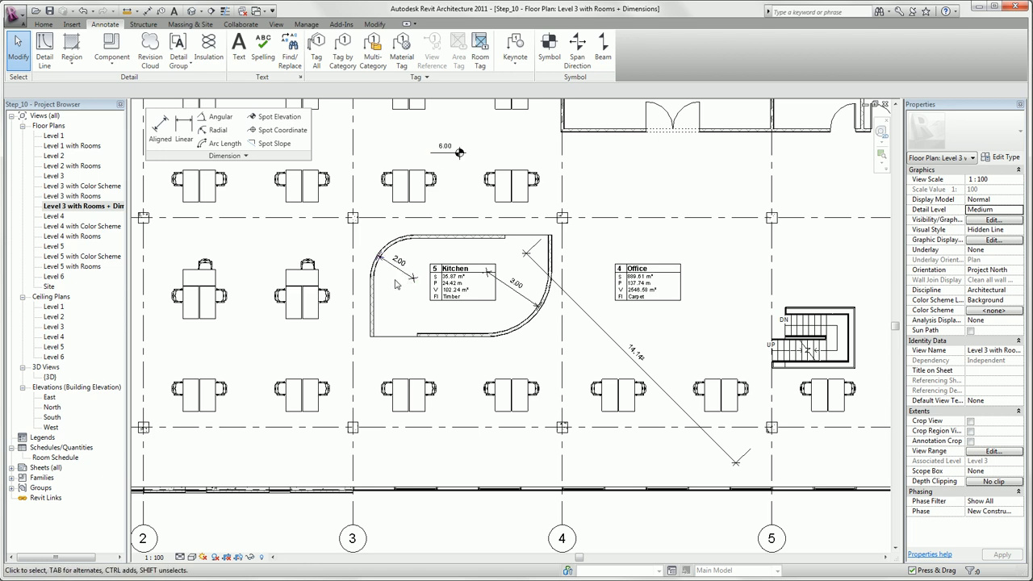
# Step: Review the type properties of the angular dimension style, including its text settings, and close them without changes
pyautogui.click(202, 156)
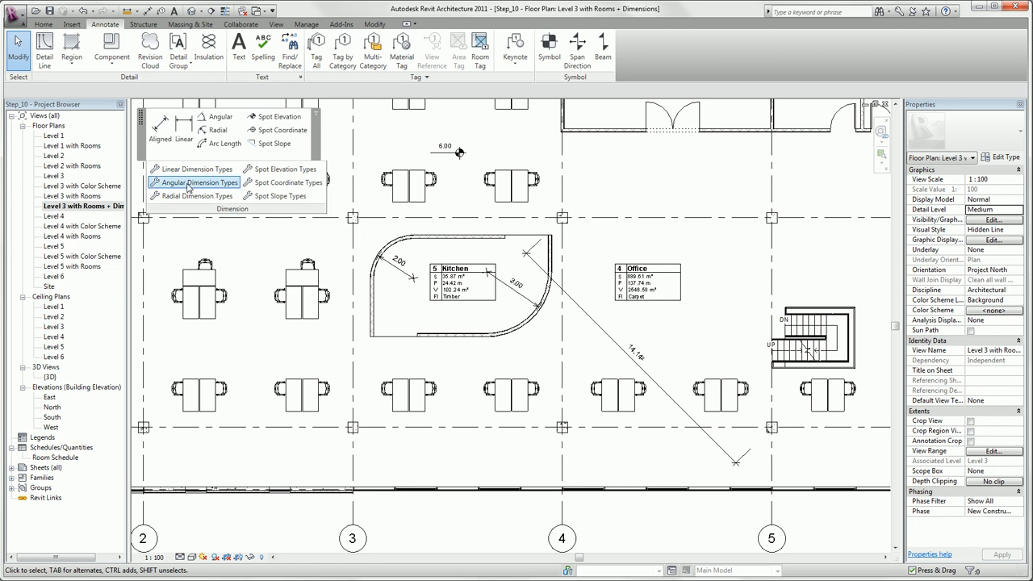
pyautogui.click(197, 183)
pyautogui.scroll(-3, 563, 319)
pyautogui.moveTo(563, 319); pyautogui.dragTo(572, 349)
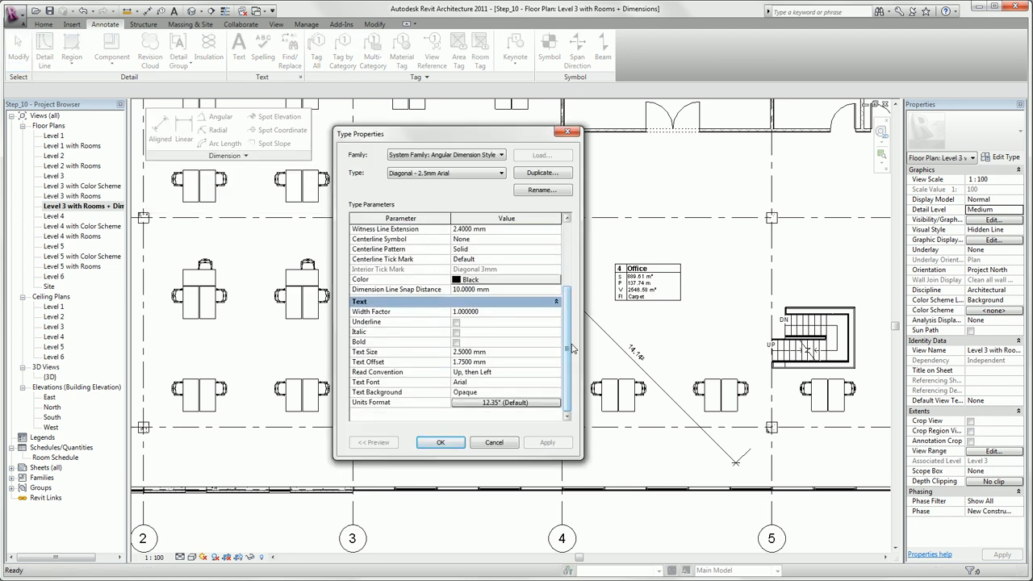
pyautogui.press('Escape')
# Step: Place an overall aligned dimension of the exterior wall along grid A above the grid bubbles, picking Entire Walls
pyautogui.moveTo(473, 243); pyautogui.dragTo(528, 517, button='middle')
pyautogui.scroll(-2, 473, 420)
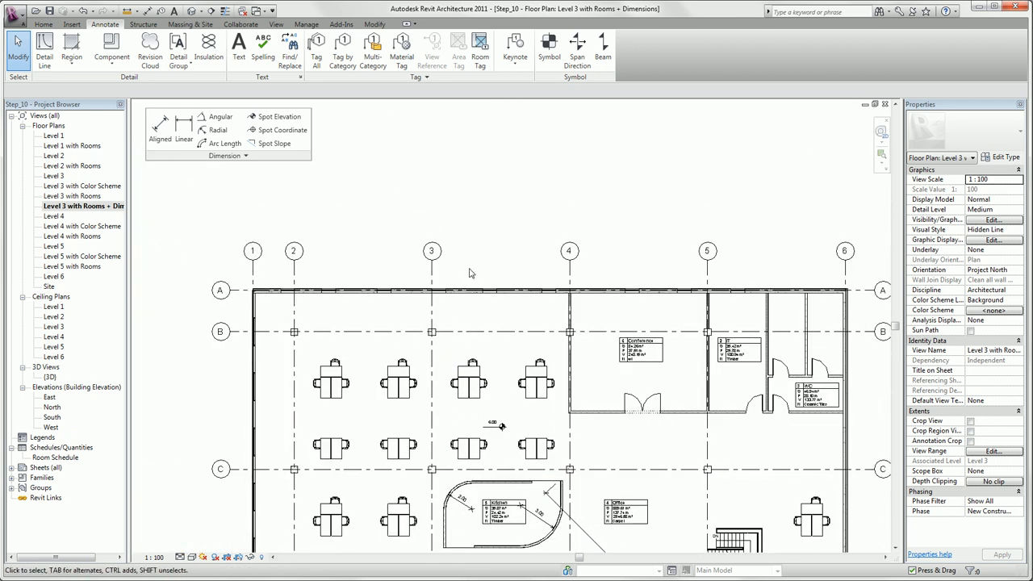
pyautogui.click(160, 128)
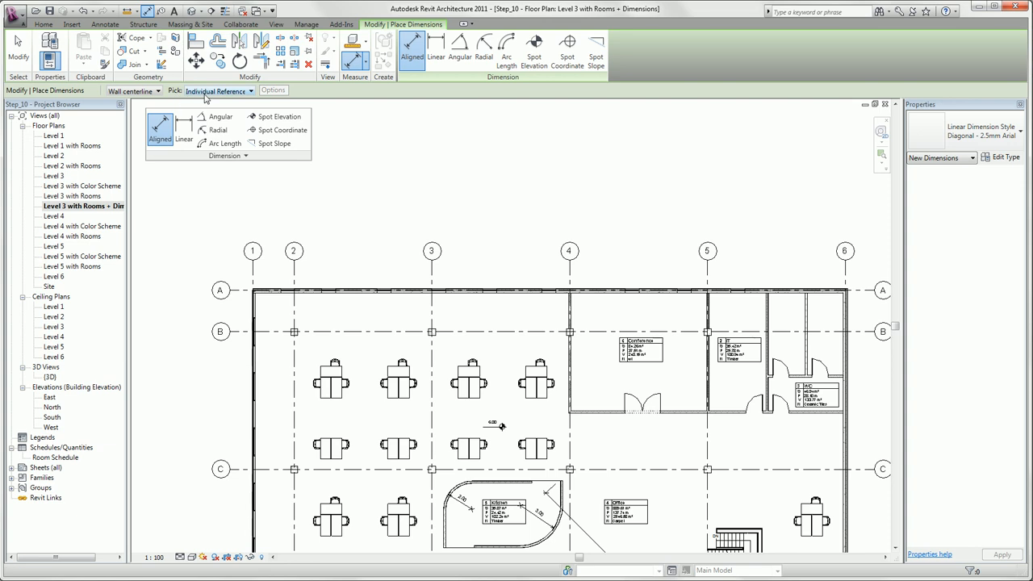
pyautogui.click(206, 91)
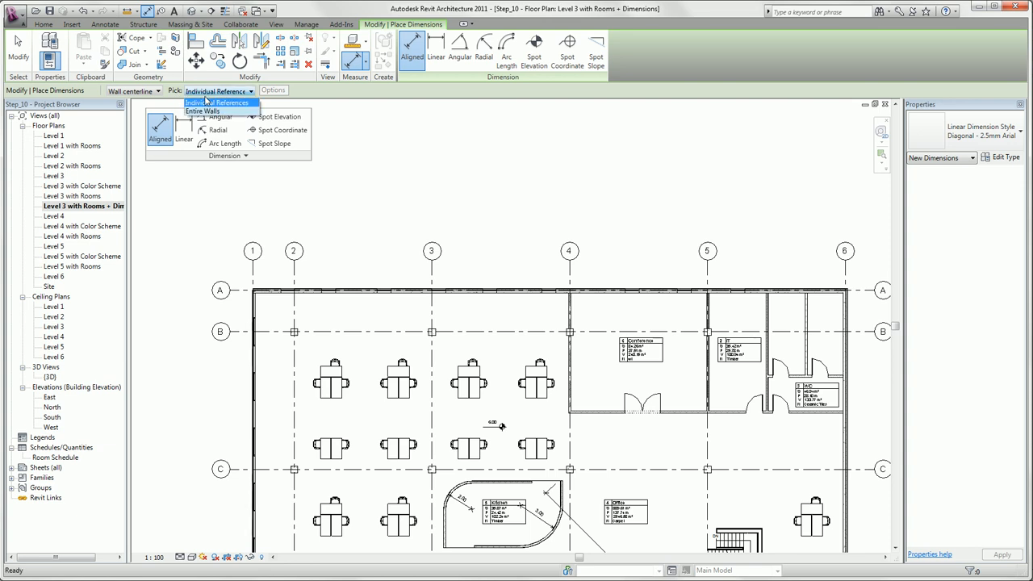
pyautogui.click(203, 111)
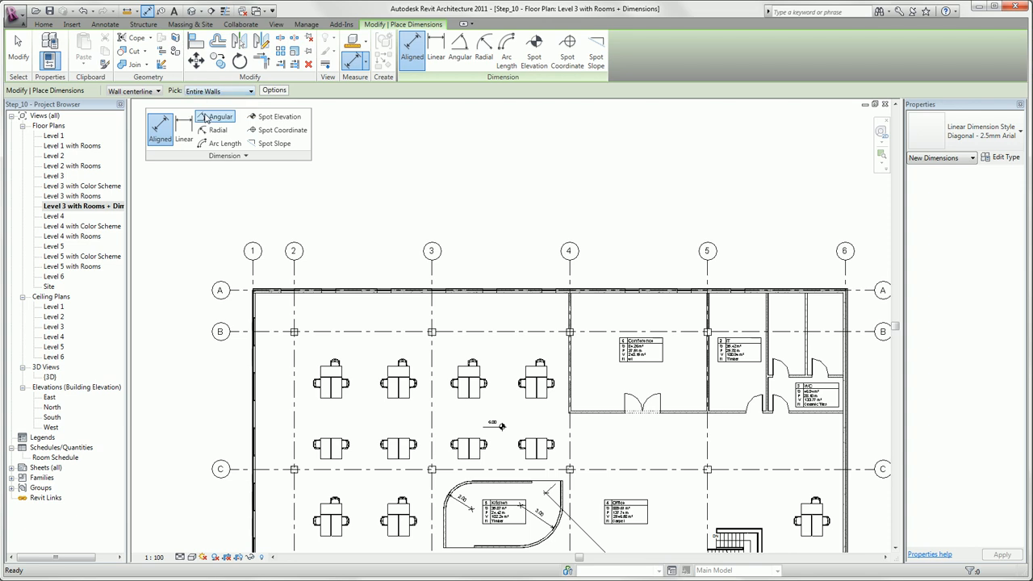
pyautogui.click(405, 292)
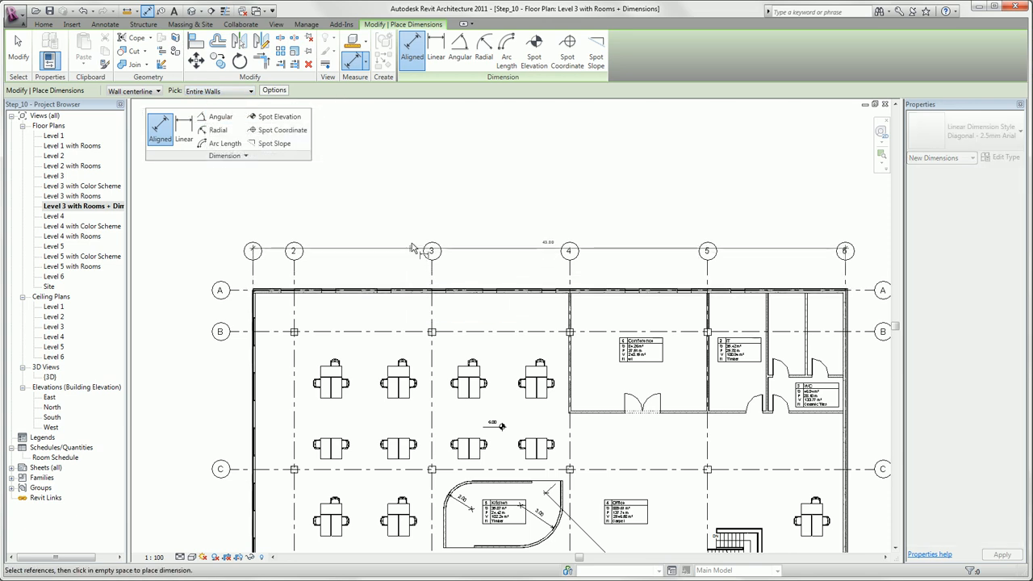
pyautogui.click(420, 208)
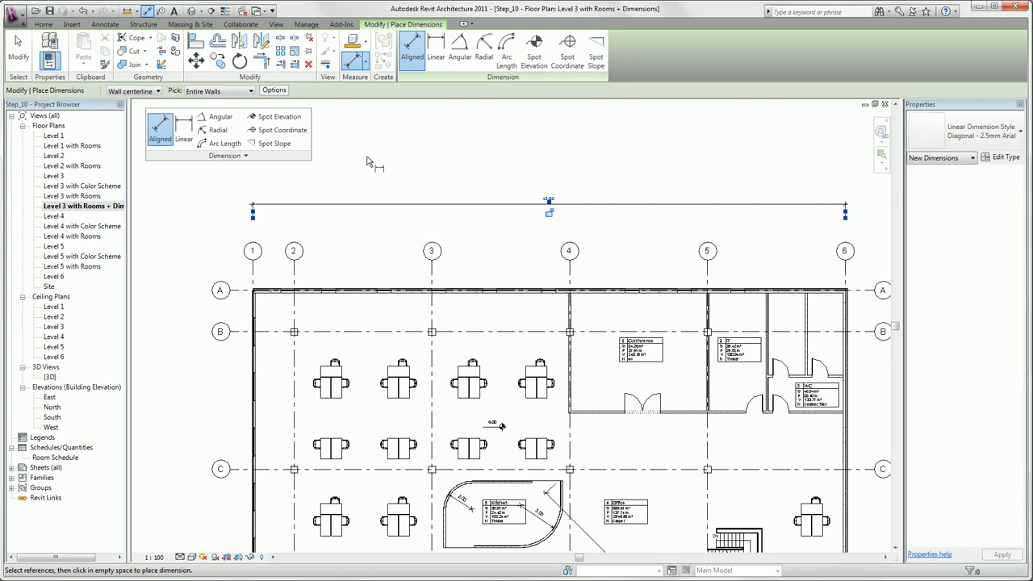
# Step: Enable Intersecting Grids for automatic dimensions and place a second string for the grid A wall just below the overall dimension
pyautogui.click(277, 90)
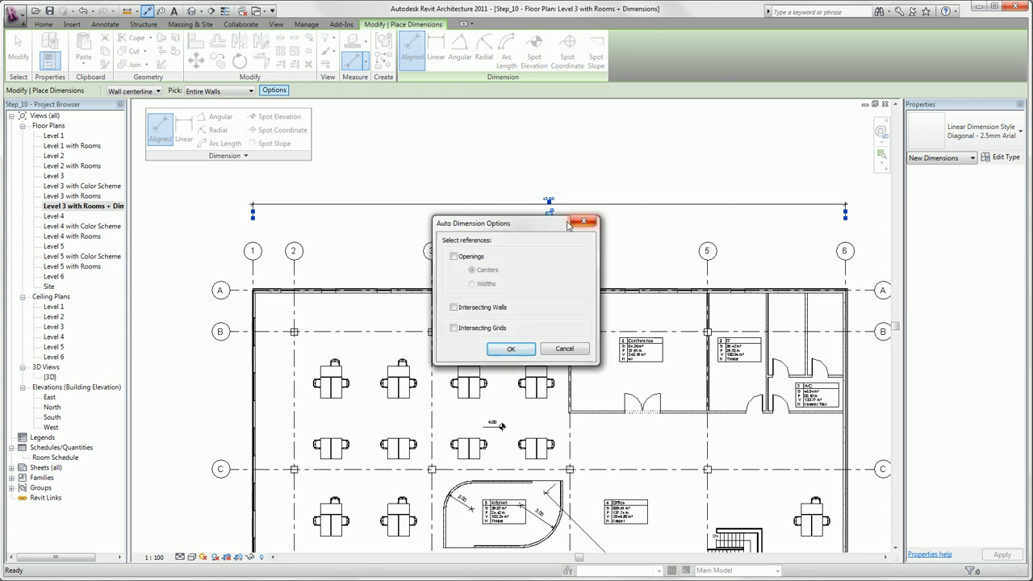
pyautogui.click(453, 329)
pyautogui.click(497, 349)
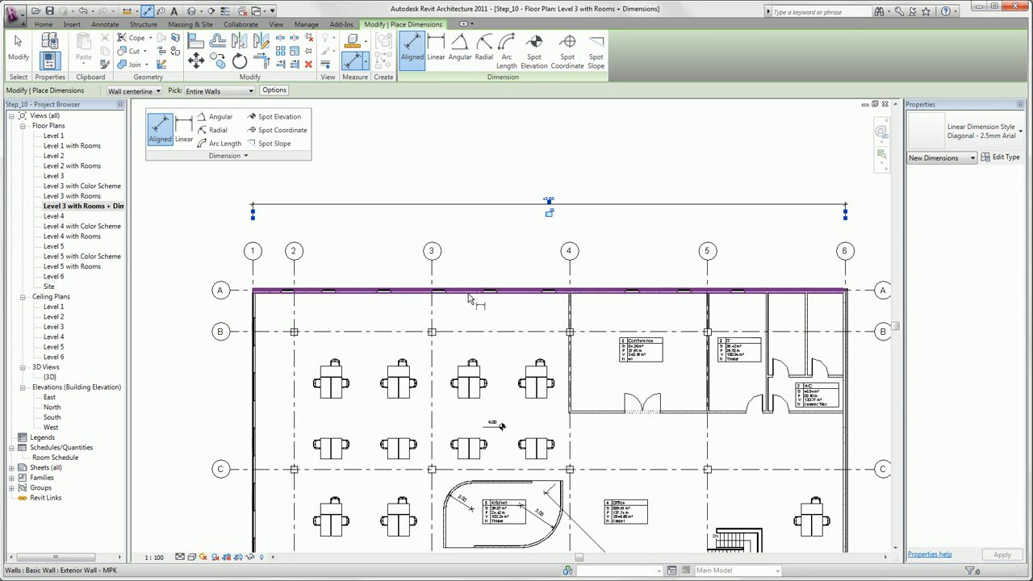
pyautogui.click(468, 298)
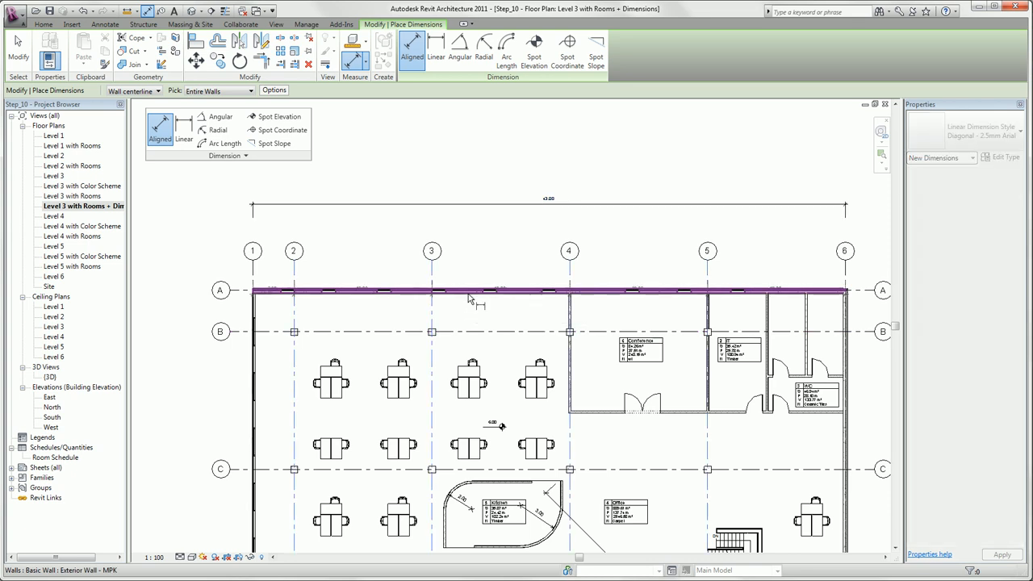
pyautogui.click(486, 216)
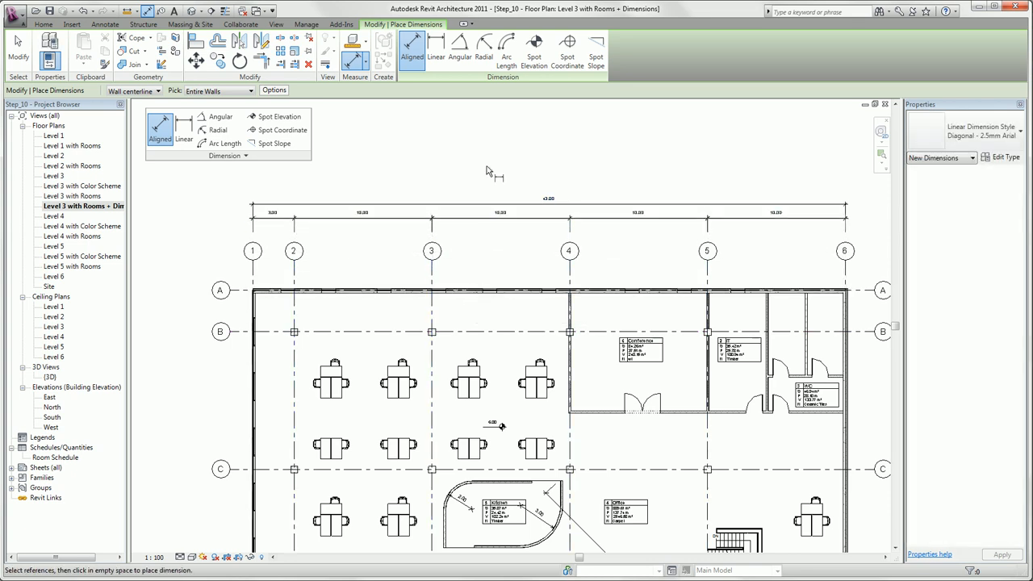
# Step: Switch the automatic dimension references to opening widths only and place a third string for the grid A wall below the grid string
pyautogui.click(274, 91)
pyautogui.click(453, 257)
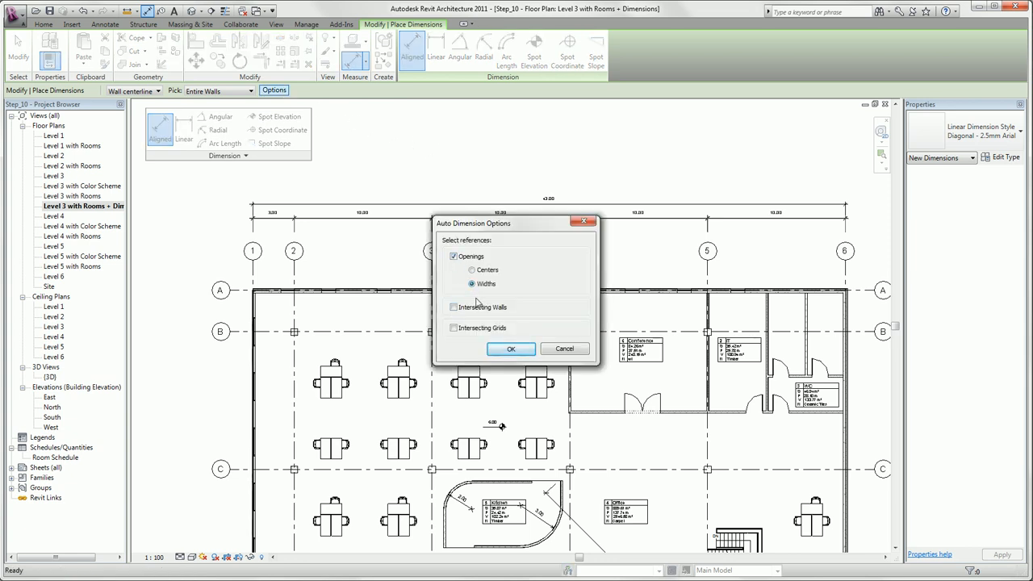
pyautogui.click(510, 349)
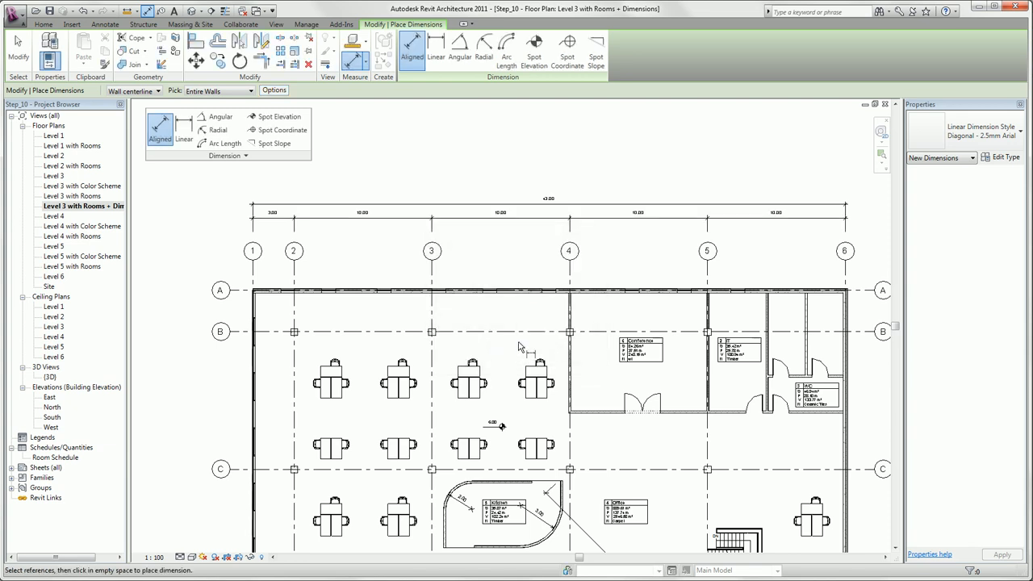
pyautogui.click(501, 294)
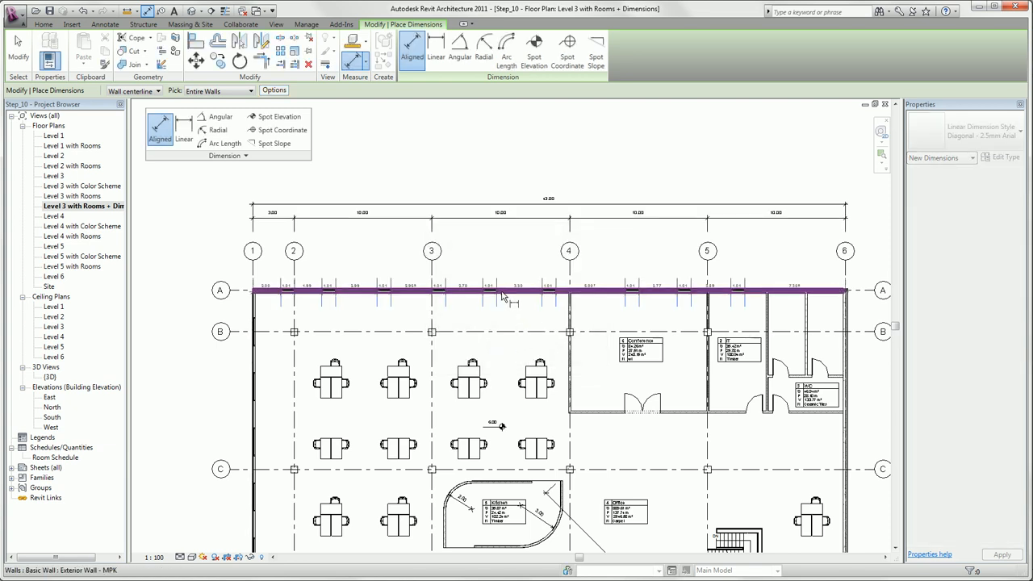
pyautogui.click(520, 237)
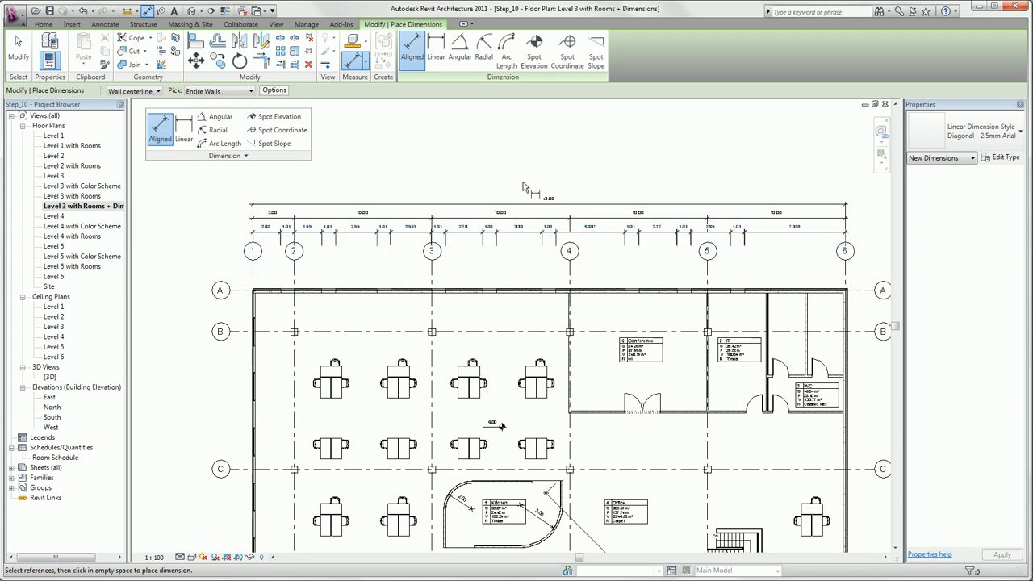
# Step: Limit automatic dimension references to intersecting walls, set them to Wall faces, and place a fourth string for the grid A wall below the openings string
pyautogui.click(273, 91)
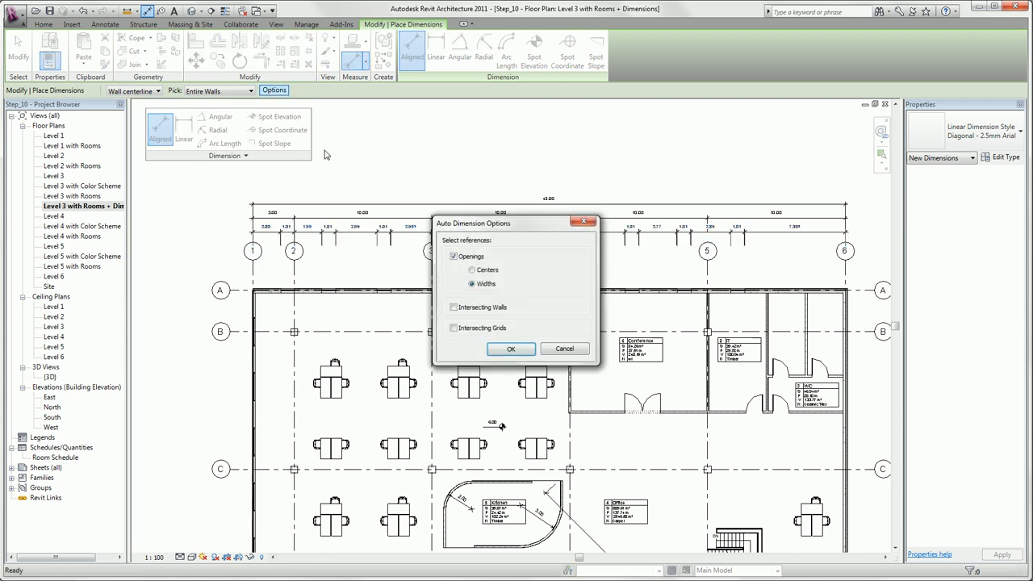
pyautogui.click(454, 257)
pyautogui.click(454, 257)
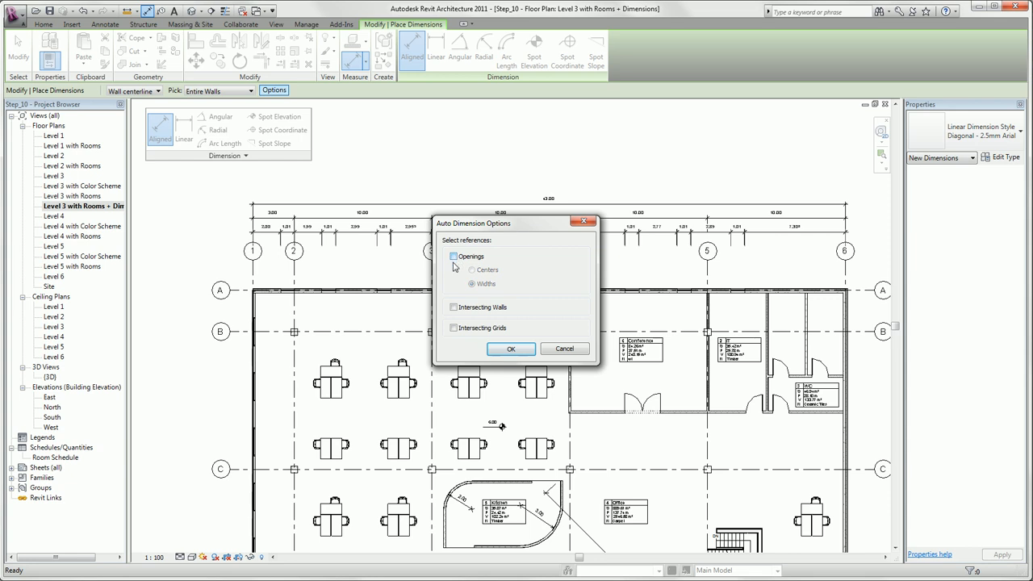
pyautogui.click(454, 307)
pyautogui.click(501, 348)
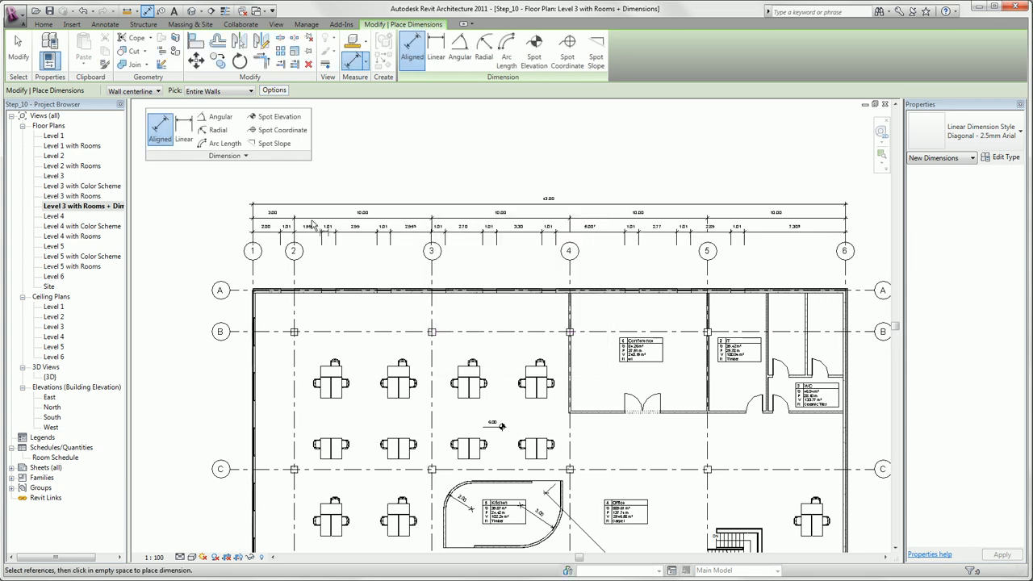
pyautogui.click(155, 95)
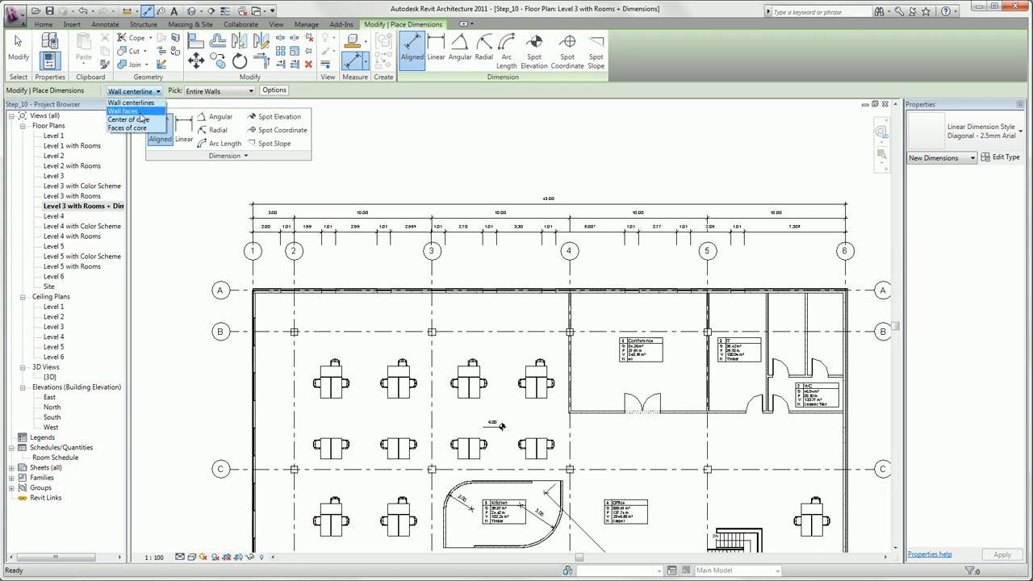
pyautogui.click(137, 112)
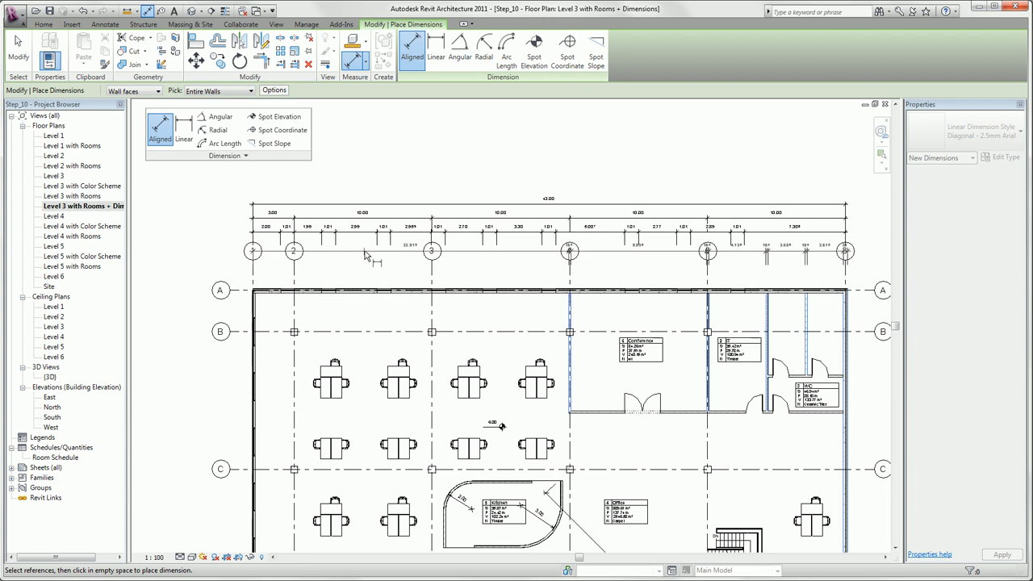
pyautogui.click(369, 246)
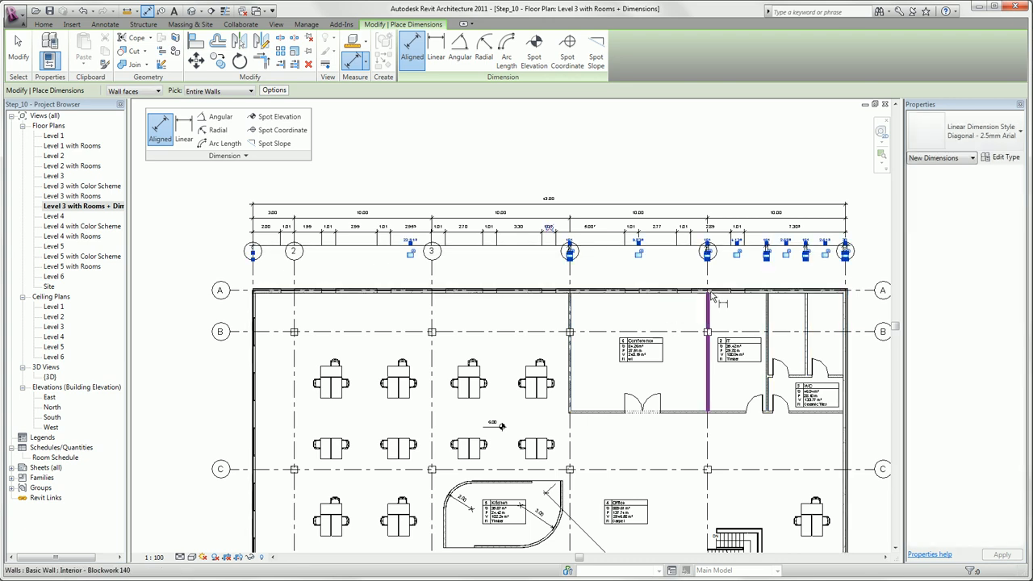
pyautogui.press('Escape')
pyautogui.press('Escape')
# Step: Try moving the interior wall between the IT and WC rooms a short distance toward the WC, and undo the move
pyautogui.scroll(2, 799, 315)
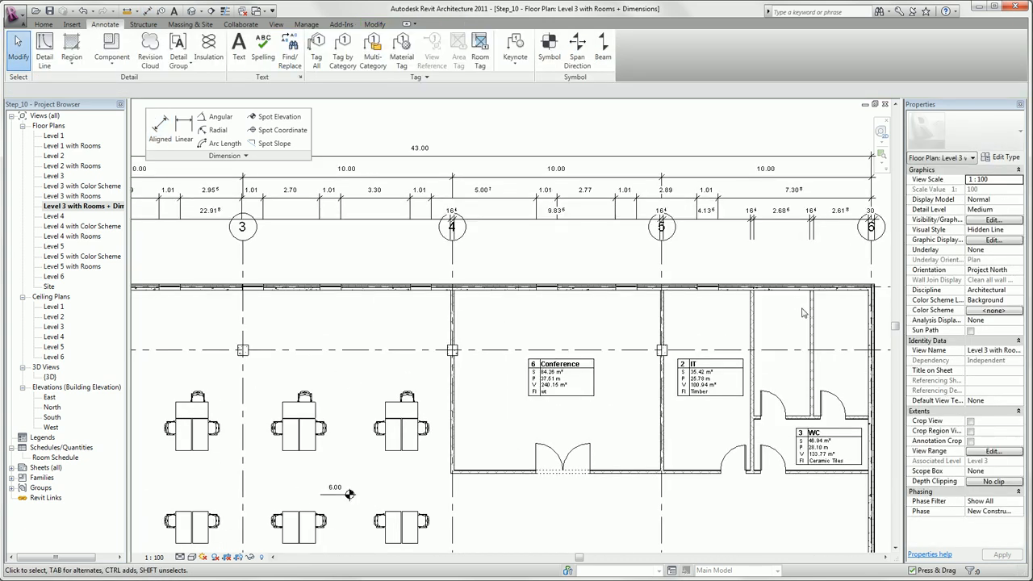
pyautogui.scroll(1, 803, 313)
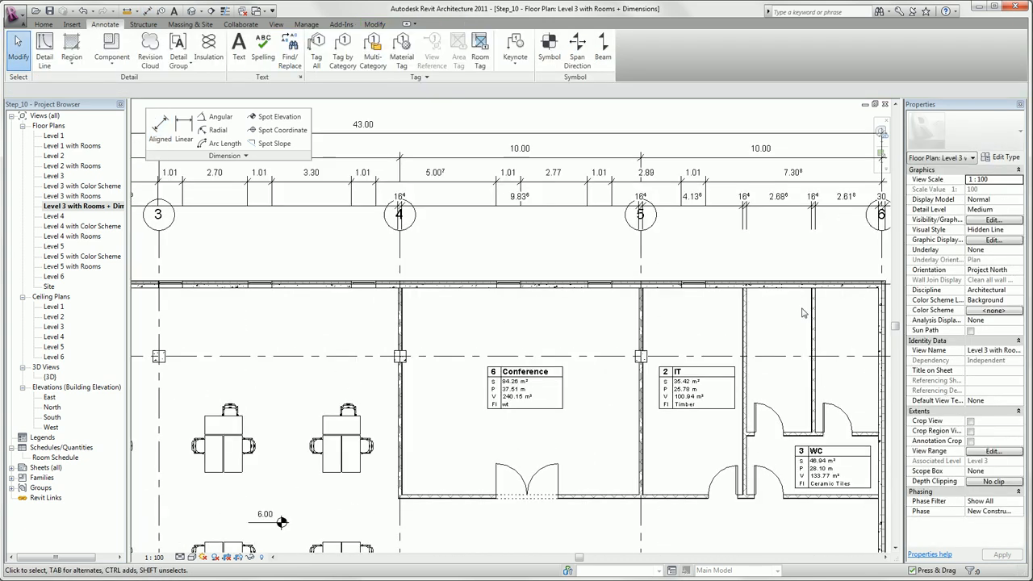
pyautogui.click(745, 328)
pyautogui.scroll(1, 744, 329)
pyautogui.moveTo(745, 329); pyautogui.dragTo(752, 330)
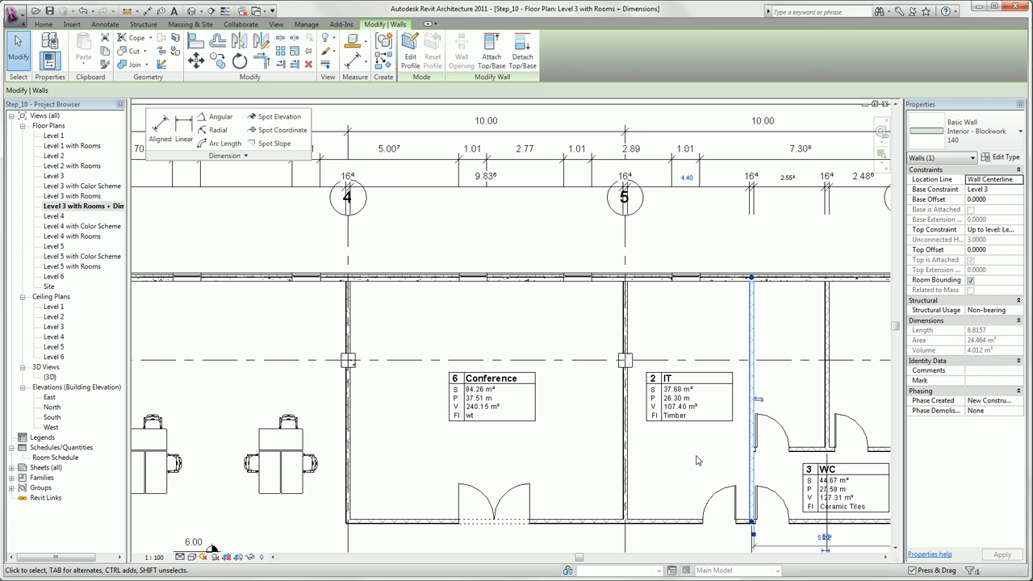
pyautogui.hotkey('ctrl', 'z')
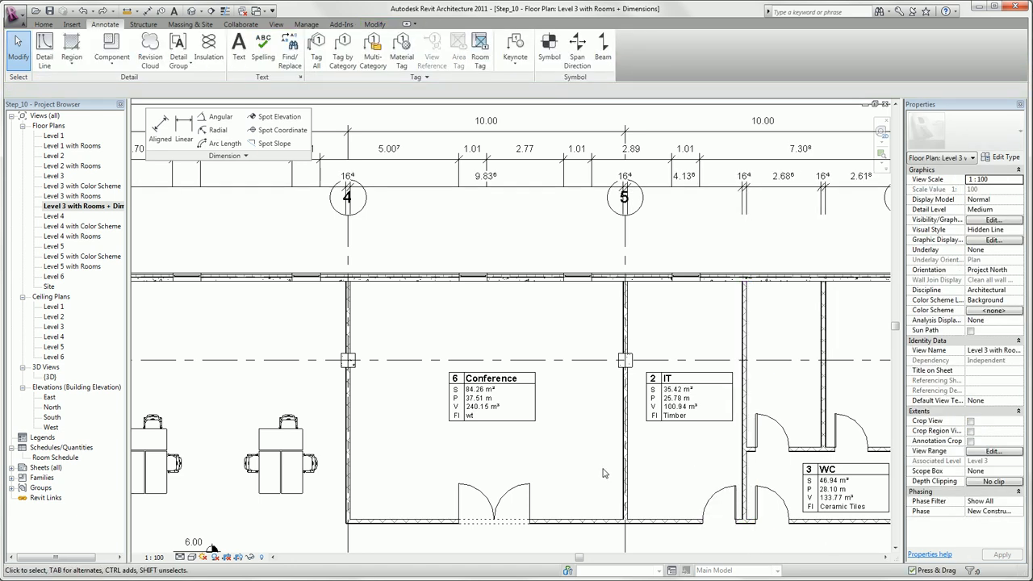
# Step: Hide the whole category of the desk model groups in the floor plan view
pyautogui.scroll(-1, 602, 472)
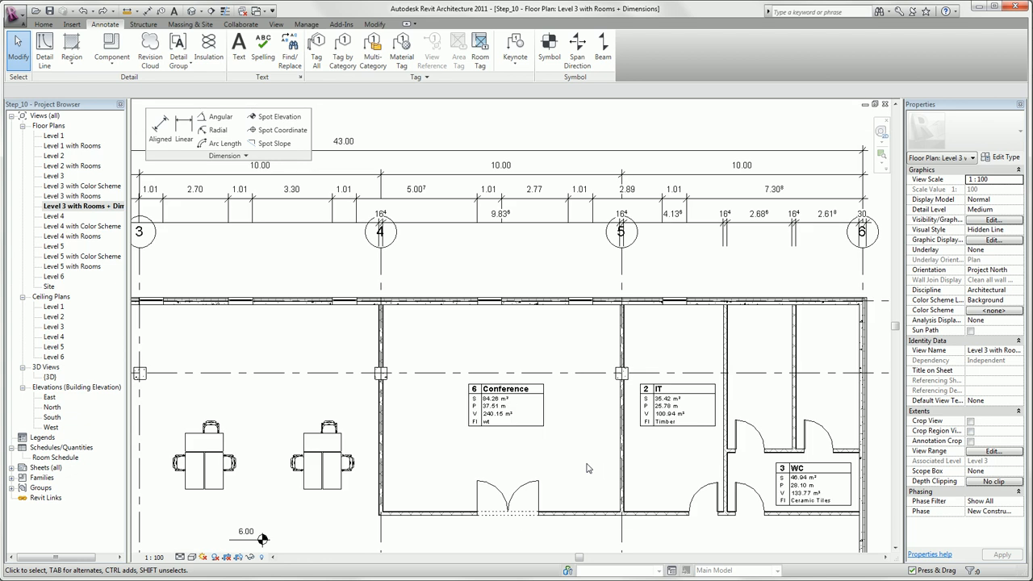
pyautogui.scroll(-3, 578, 454)
pyautogui.moveTo(507, 468); pyautogui.dragTo(522, 321, button='middle')
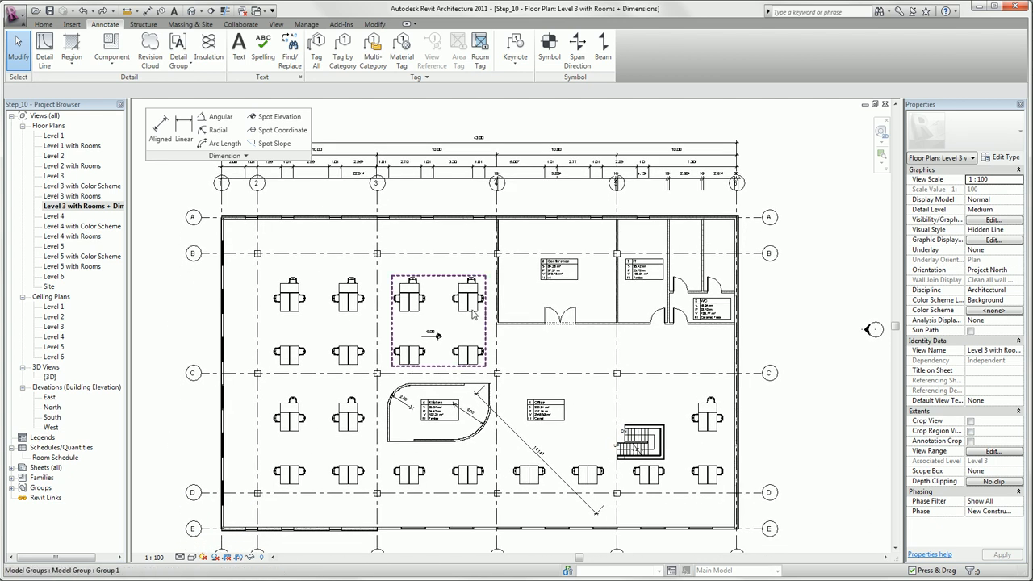
pyautogui.click(473, 314)
pyautogui.rightClick(473, 313)
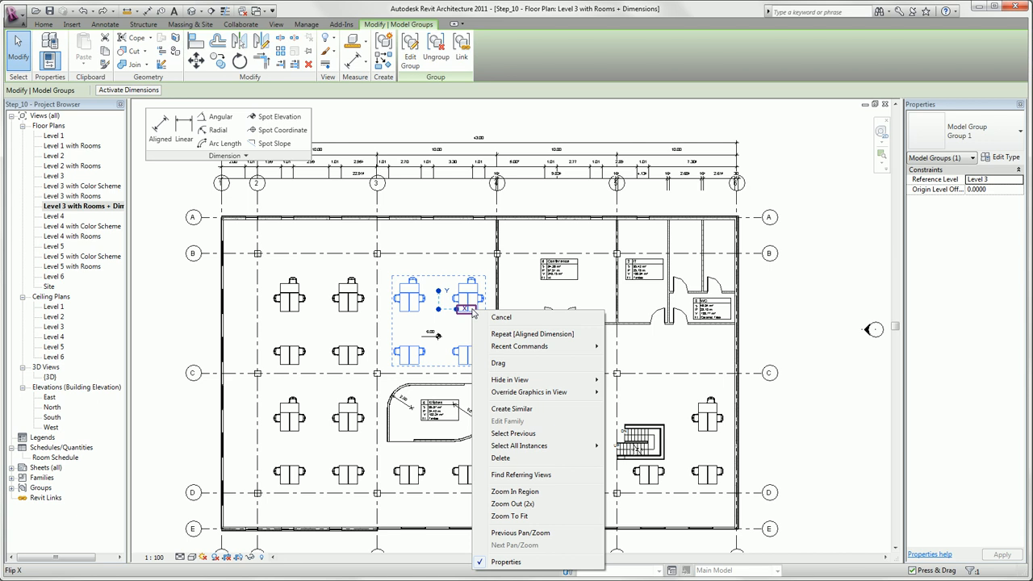
pyautogui.moveTo(516, 380)
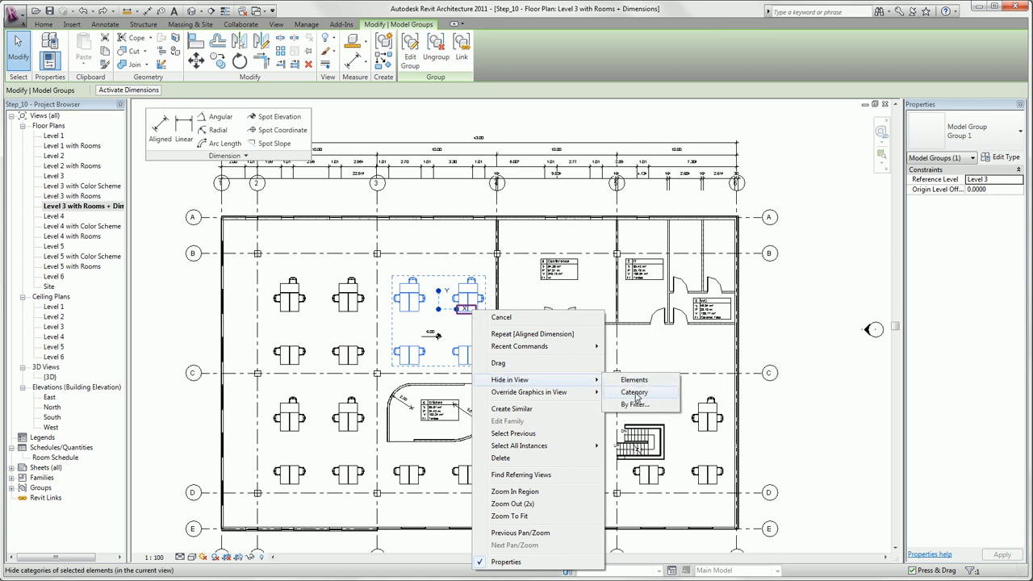
pyautogui.click(635, 393)
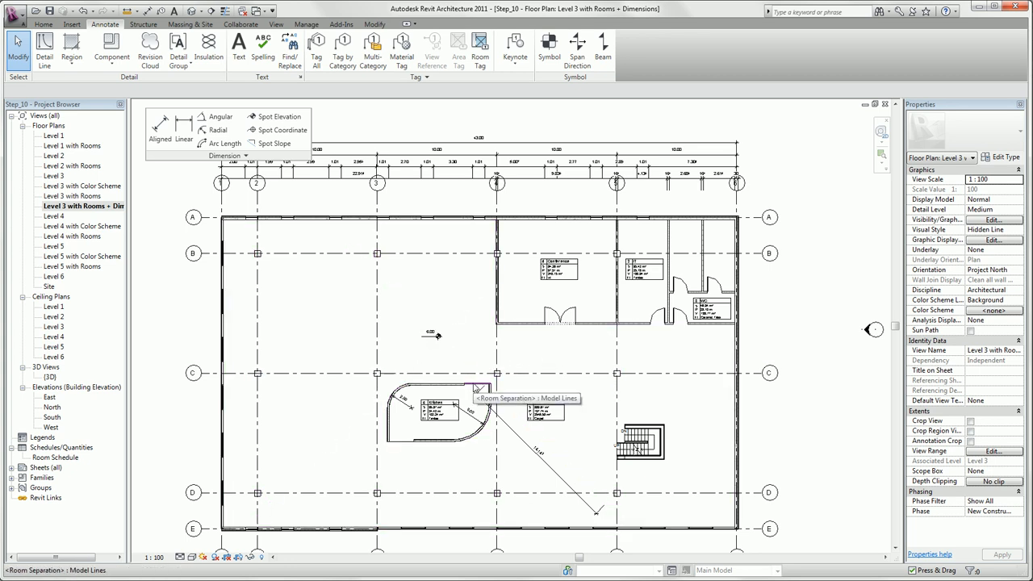
# Step: Hide the category of the room separation line at the kitchen's upper opening in this view
pyautogui.click(476, 388)
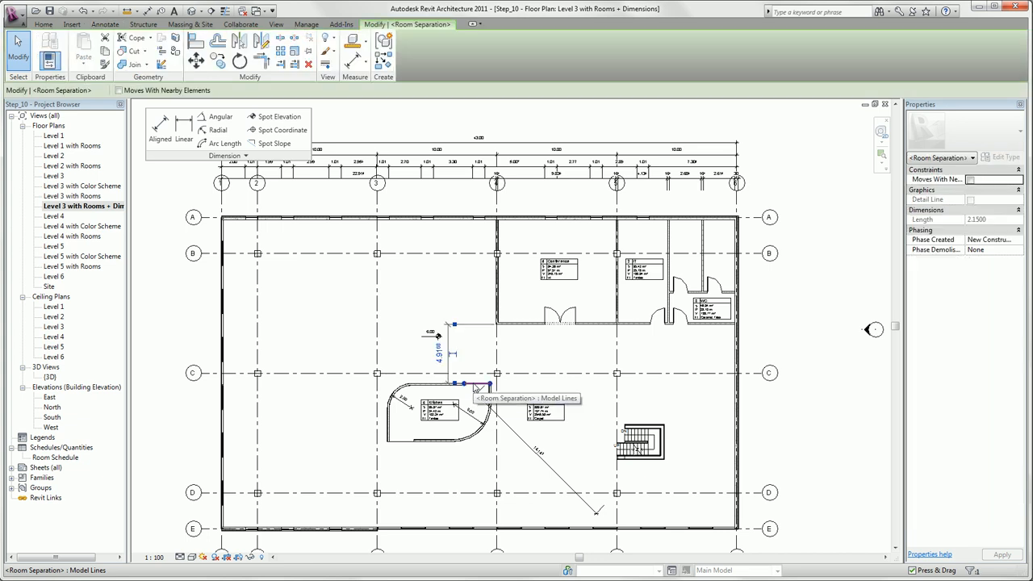
pyautogui.rightClick(476, 389)
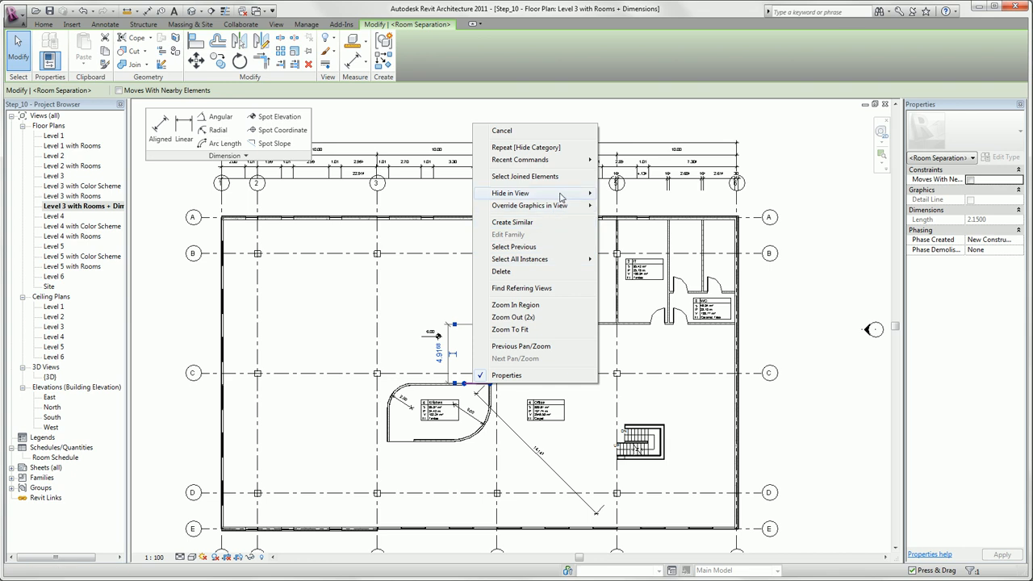
pyautogui.moveTo(564, 193)
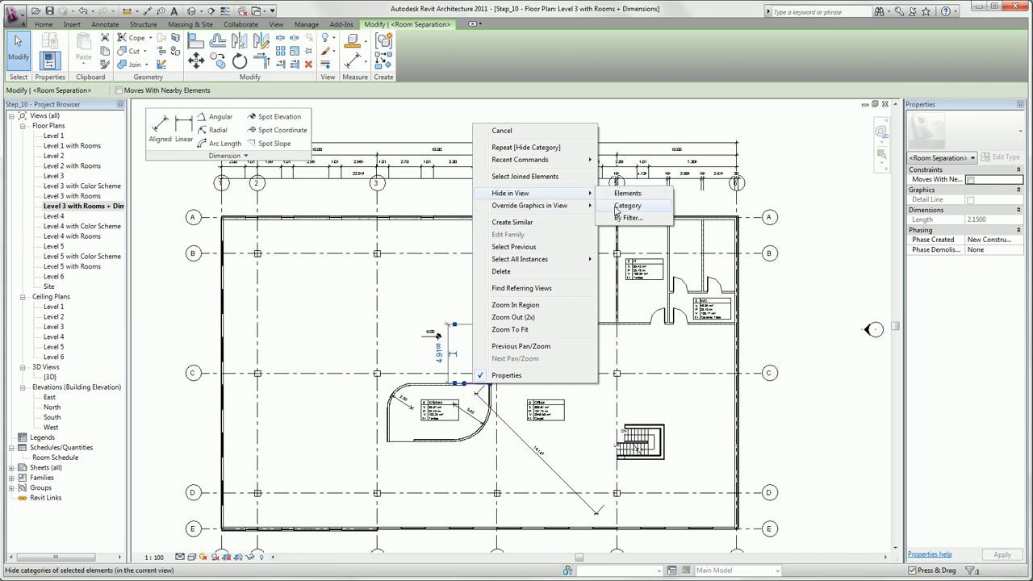
pyautogui.click(618, 208)
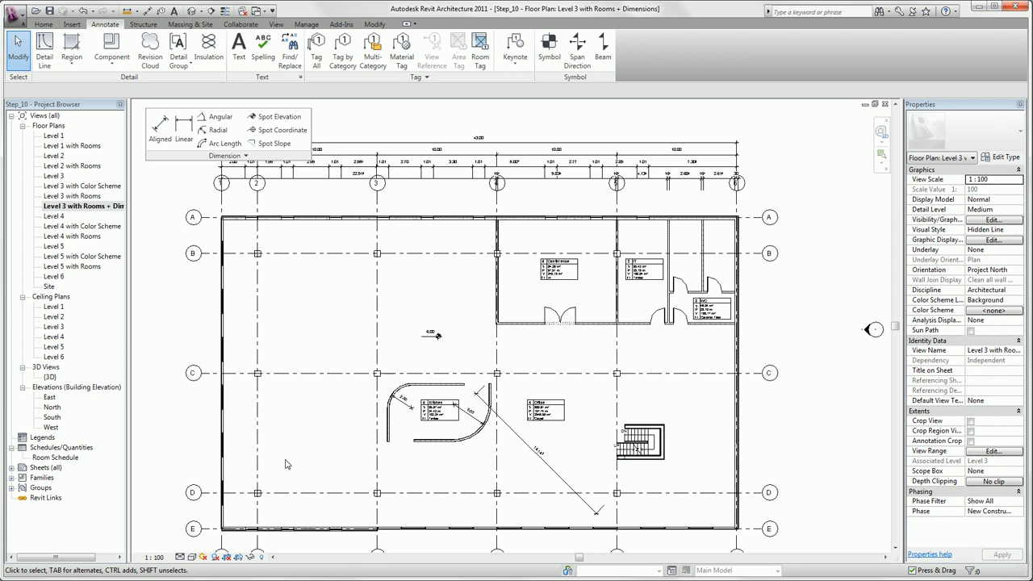
# Step: Set the floor plan's view scale to 1:50
pyautogui.click(154, 557)
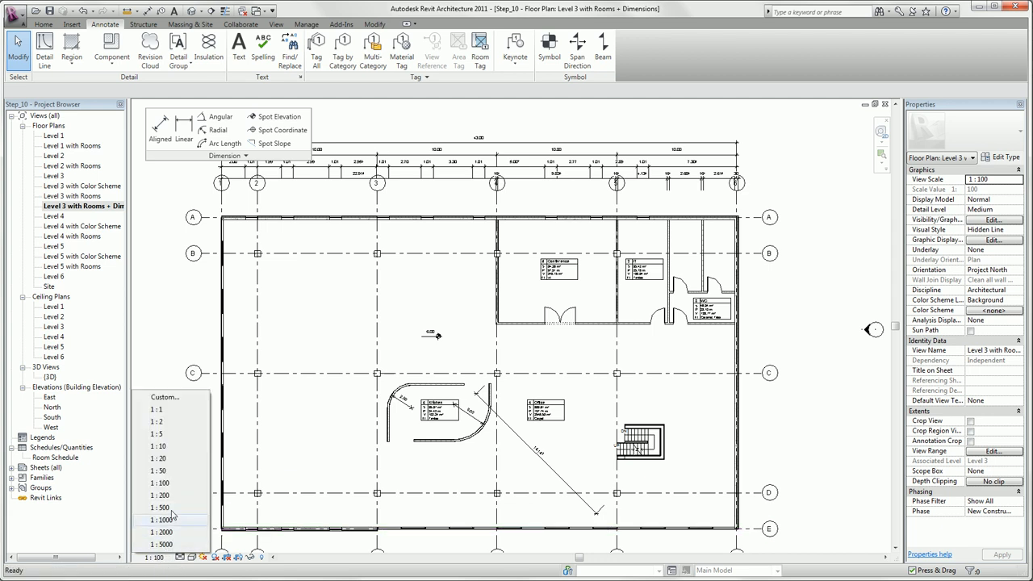
pyautogui.click(170, 474)
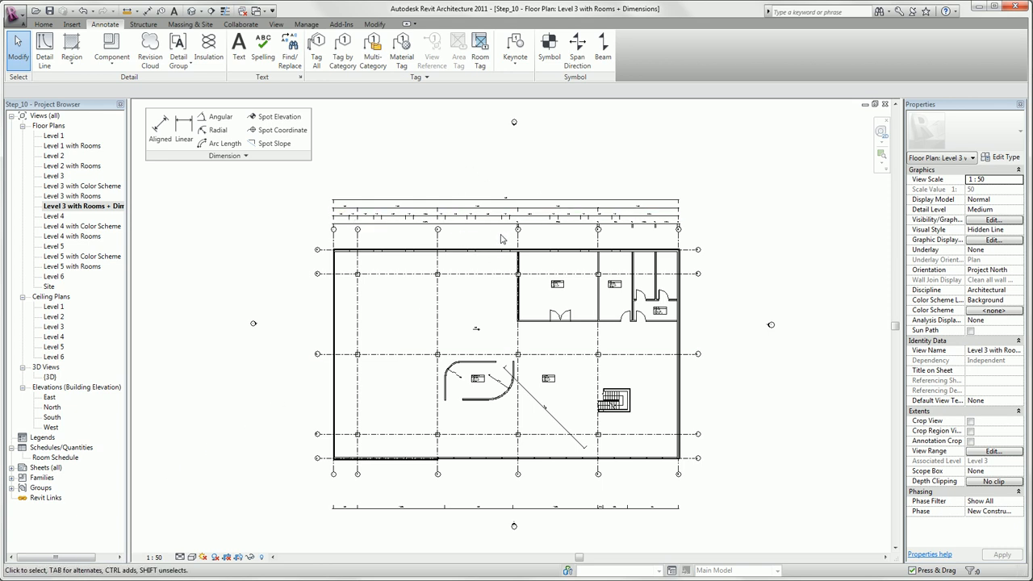
pyautogui.scroll(2, 501, 238)
pyautogui.scroll(2, 498, 248)
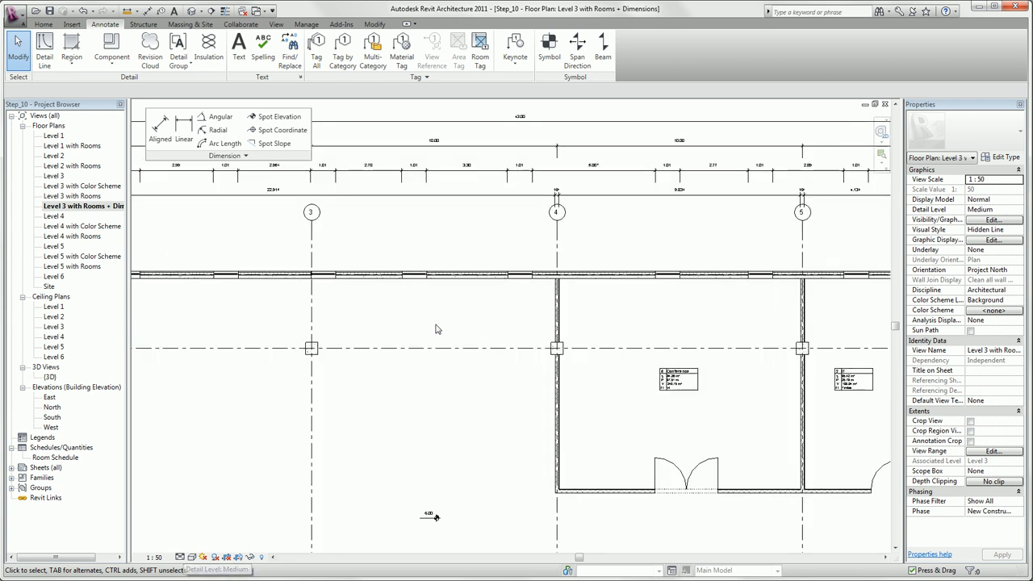
pyautogui.scroll(2, 406, 299)
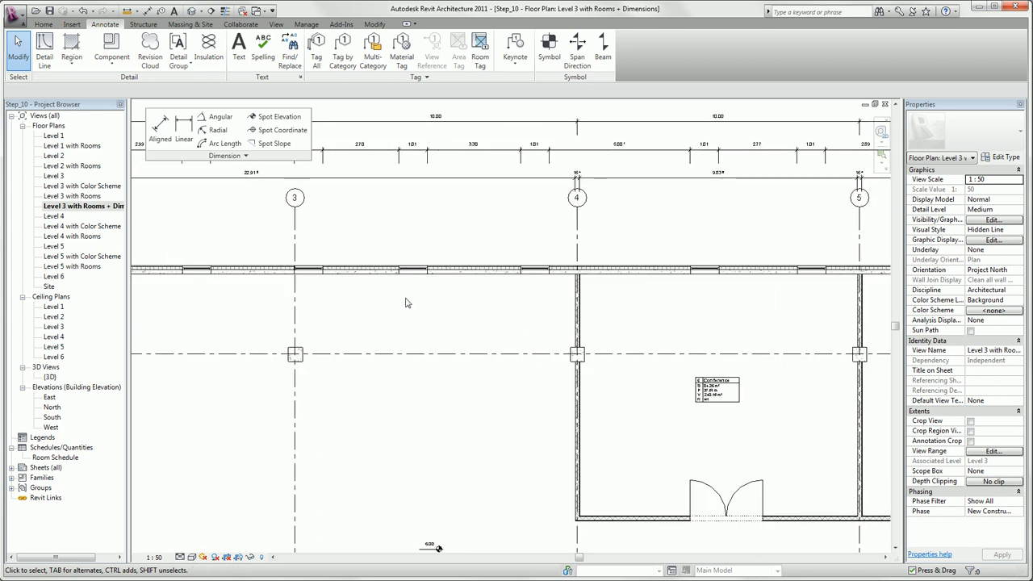
# Step: Try the Coarse detail level on the exterior wall, and set the view's detail level to Fine
pyautogui.scroll(2, 413, 247)
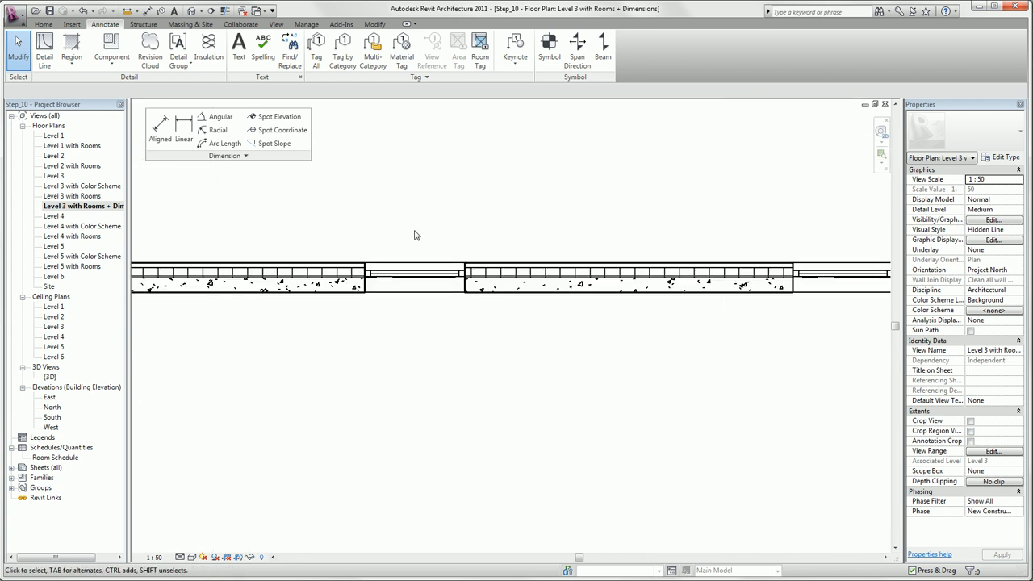
pyautogui.click(179, 558)
pyautogui.click(198, 524)
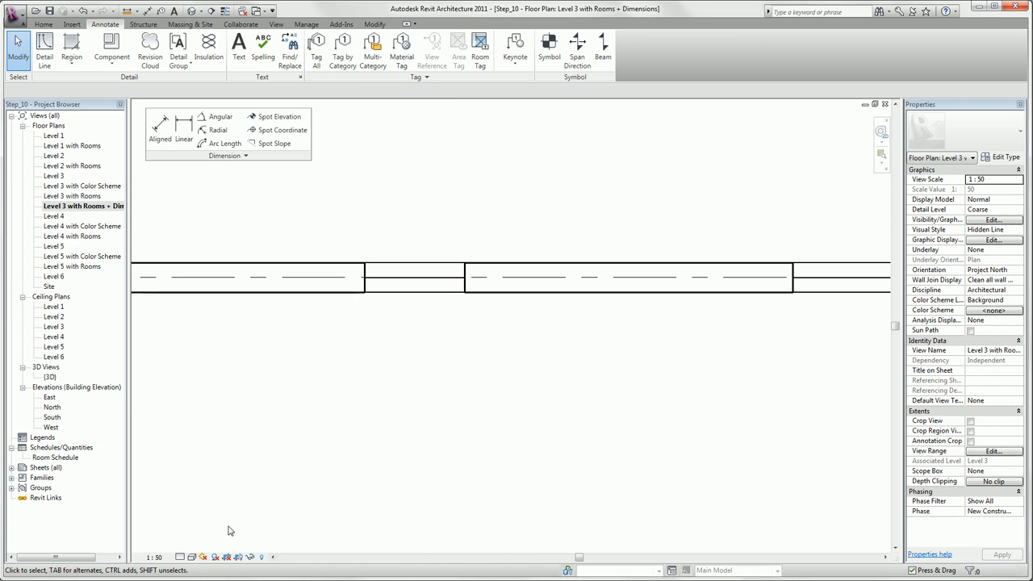
pyautogui.click(179, 557)
pyautogui.click(192, 546)
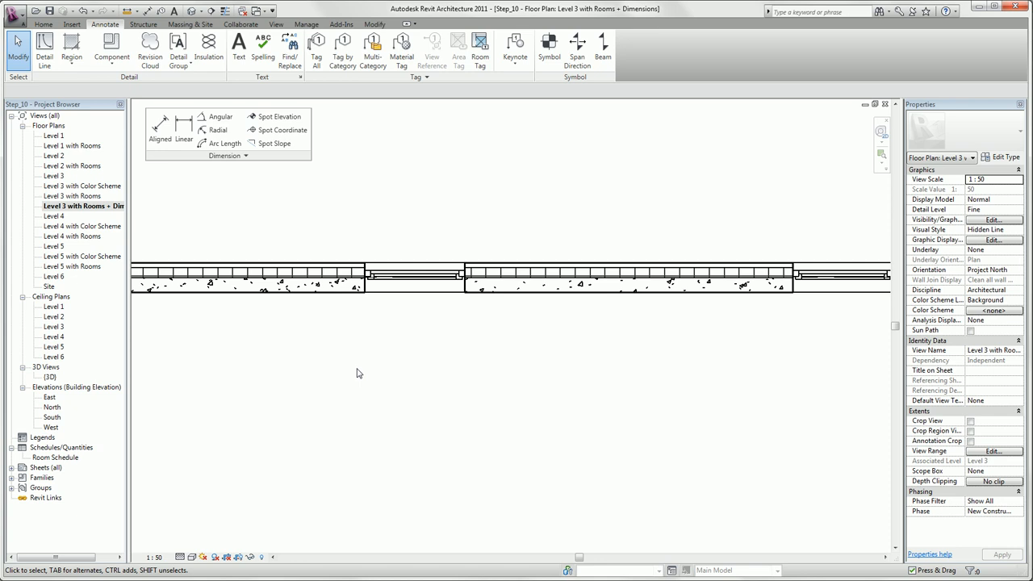
# Step: Open the Autodesk Seek website in Firefox by running an Autodesk Seek search without a search term
pyautogui.click(72, 24)
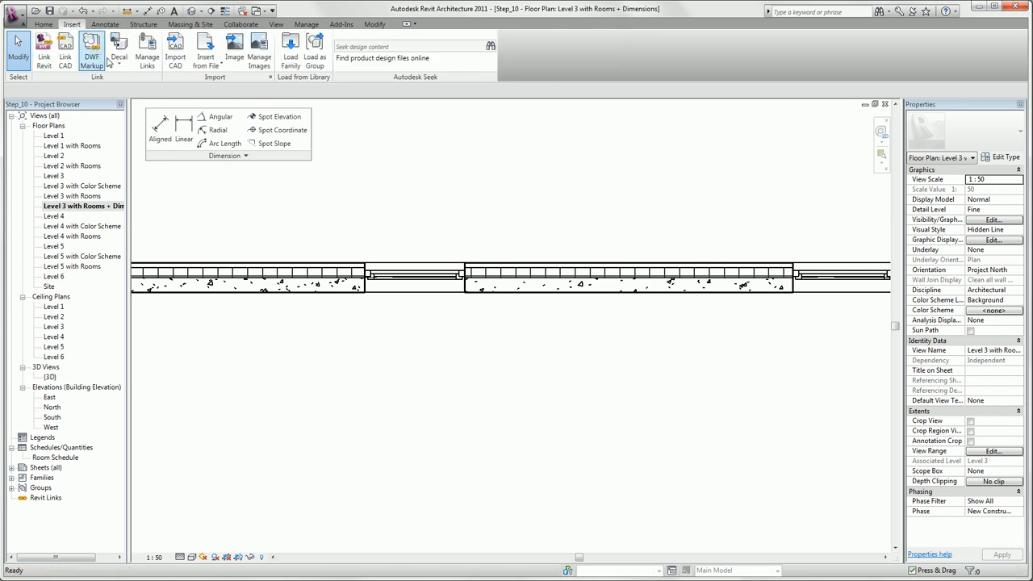
pyautogui.click(426, 45)
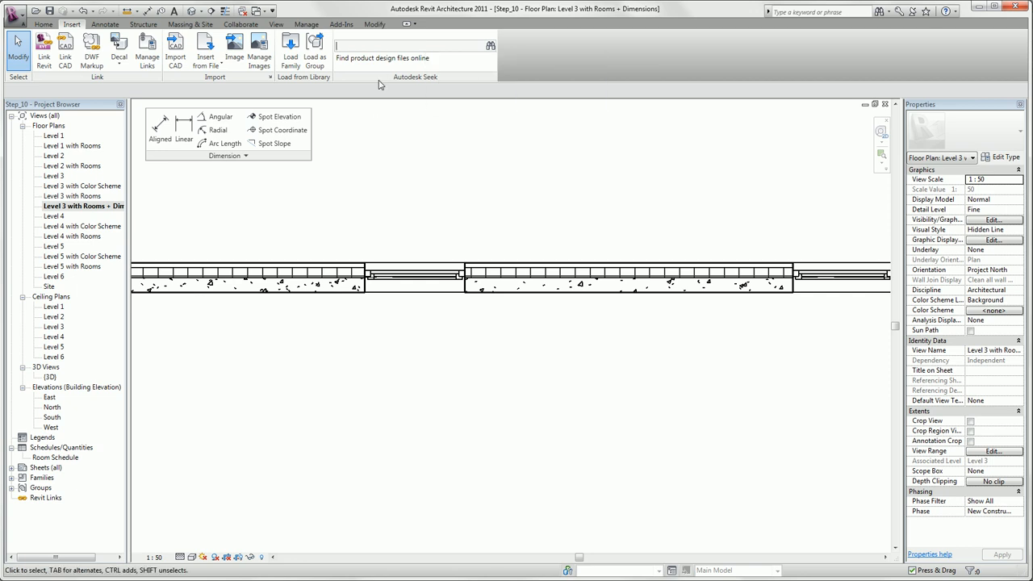
pyautogui.press('Return')
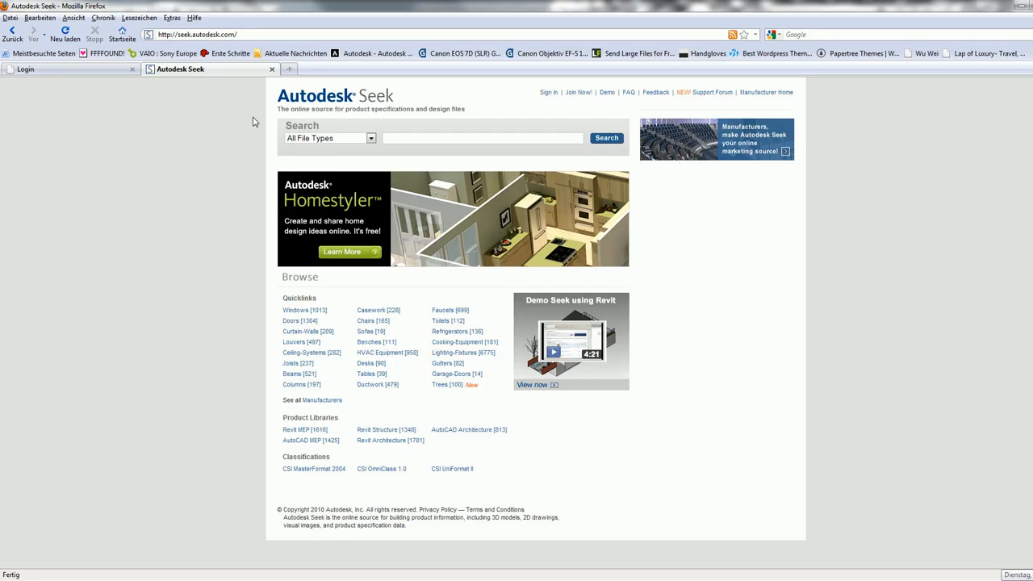